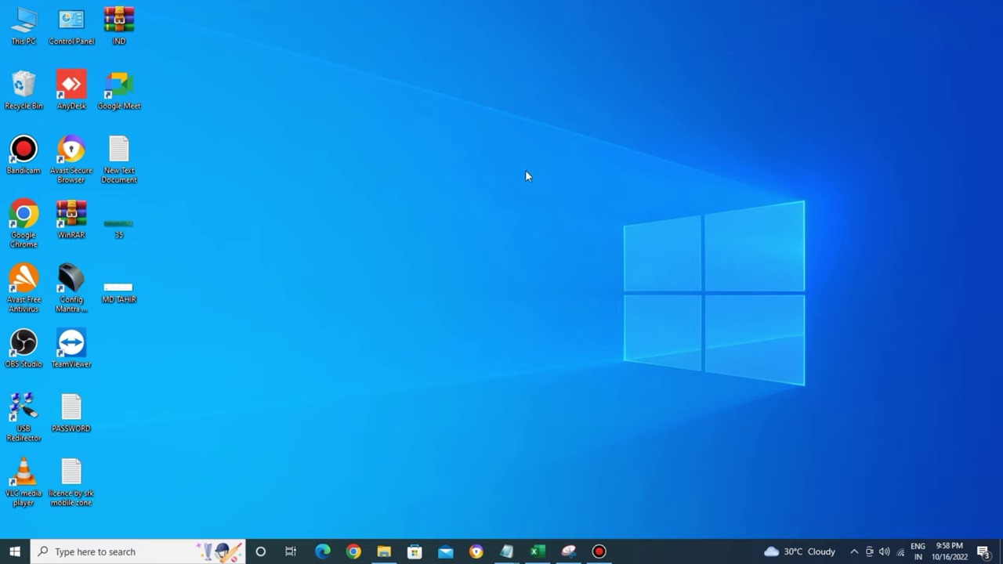
Open Google Chrome in a maximized window with the Person 1 profile.
{"action": "left_click", "coordinate": [353, 552]}
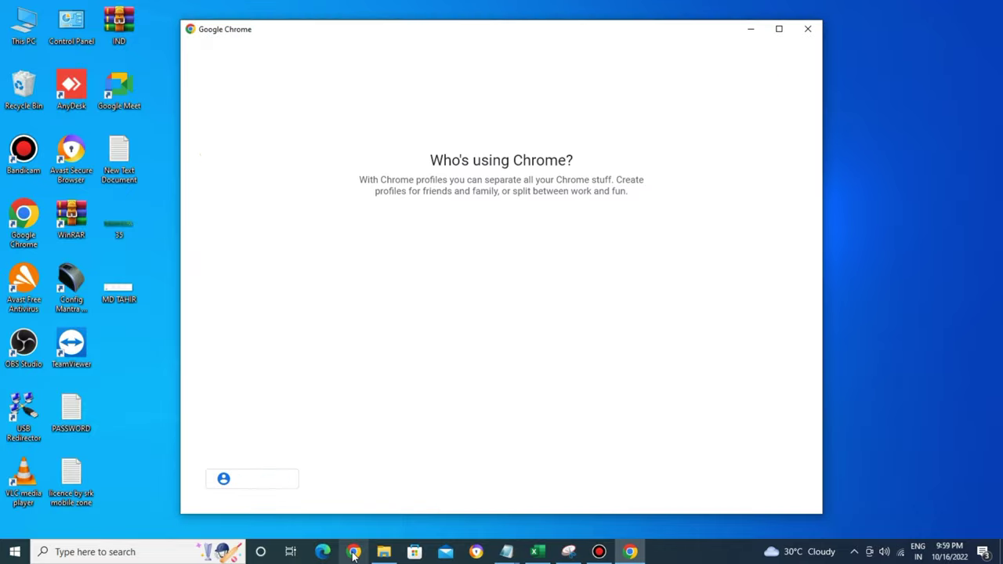
{"action": "left_click", "coordinate": [779, 29]}
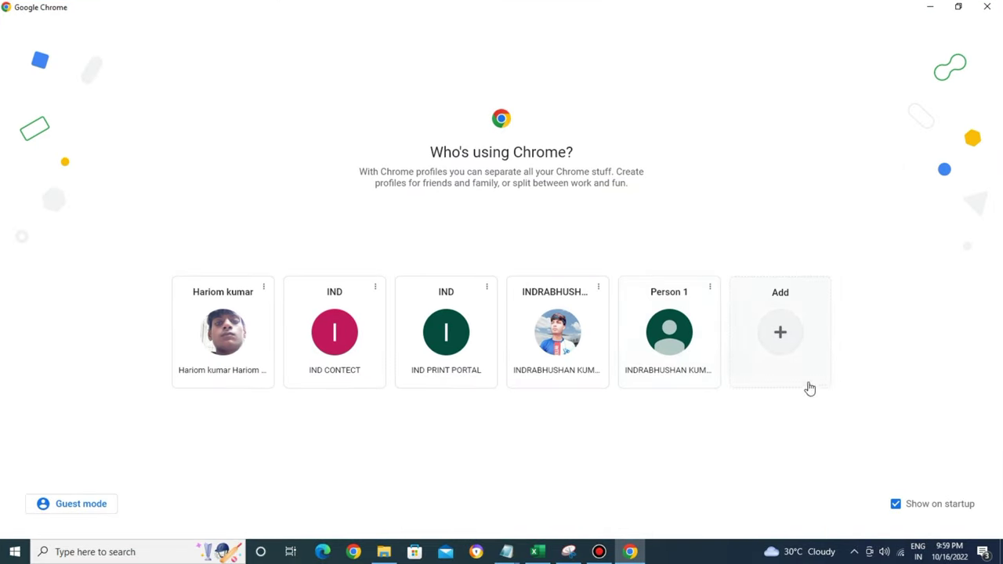
{"action": "left_click", "coordinate": [687, 351]}
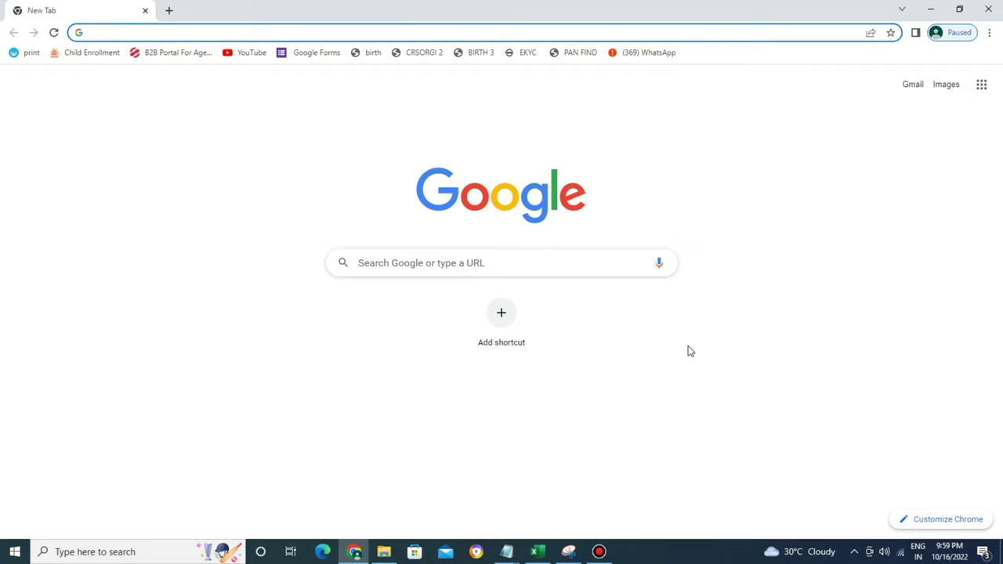
{"action": "left_click", "coordinate": [616, 7]}
{"action": "mouse_move", "coordinate": [154, 284]}
{"action": "left_mouse_down"}
{"action": "mouse_move", "coordinate": [388, 188]}
{"action": "mouse_move", "coordinate": [372, 221]}
{"action": "mouse_move", "coordinate": [407, 222]}
{"action": "left_mouse_up"}
{"action": "left_click", "coordinate": [991, 24]}
Search Google for "sahaj seva".
{"action": "left_click", "coordinate": [504, 261]}
{"action": "type", "text": "sahaj seva"}
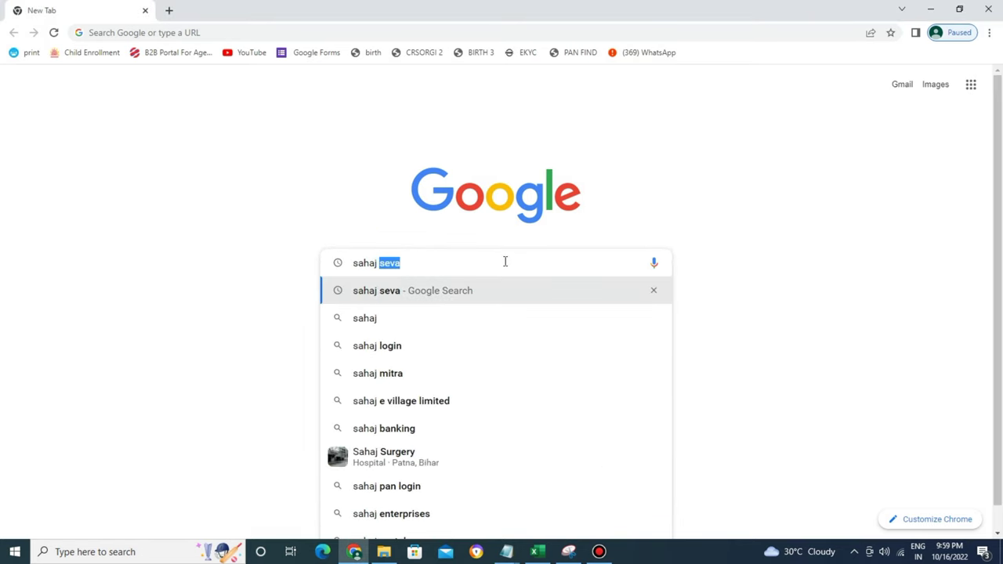
{"action": "key", "text": "Return"}
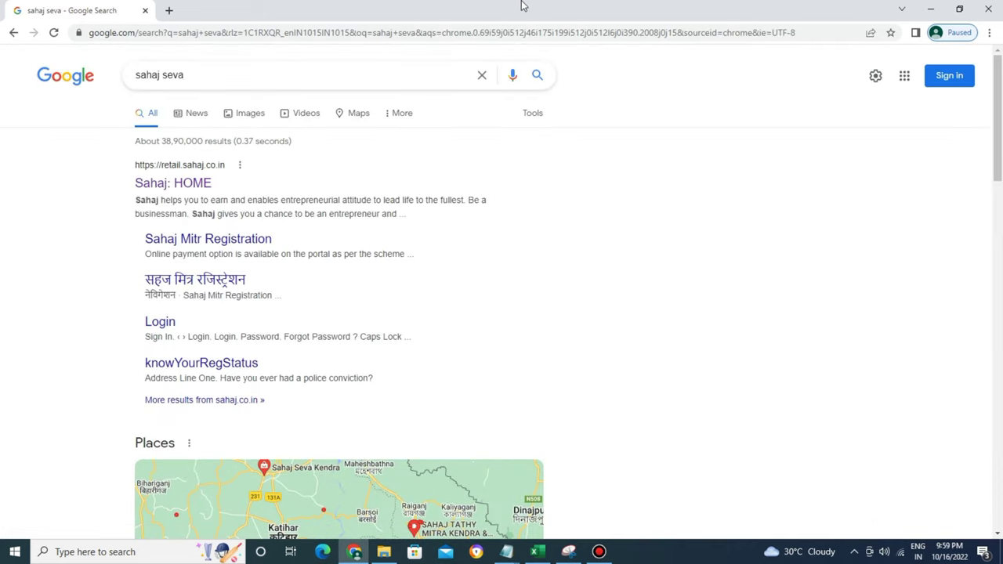
Turn on the screen drawing mode and outline the Sahaj: HOME search result with a red rectangle.
{"action": "mouse_move", "coordinate": [522, 7]}
{"action": "left_click", "coordinate": [613, 7]}
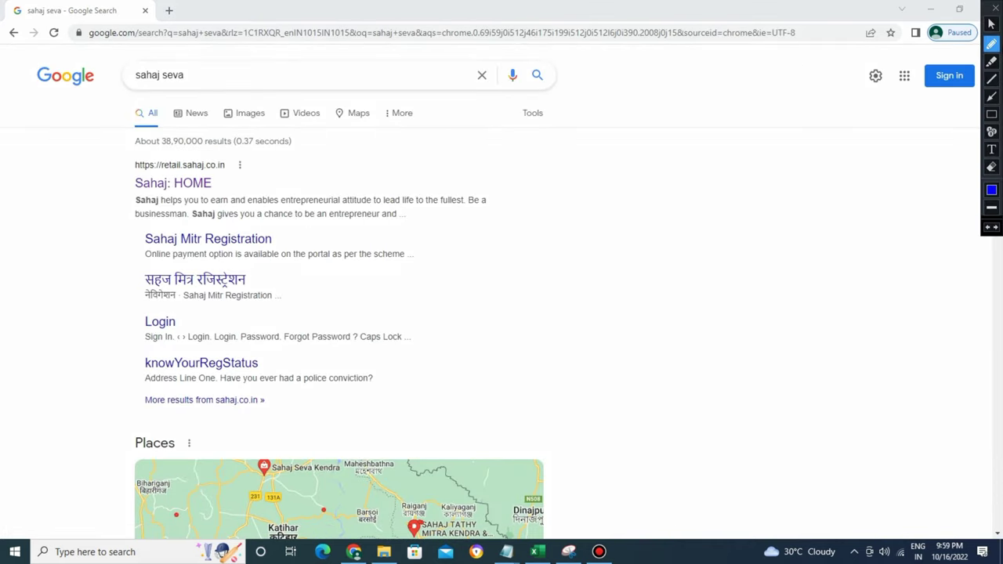
{"action": "left_click", "coordinate": [991, 113]}
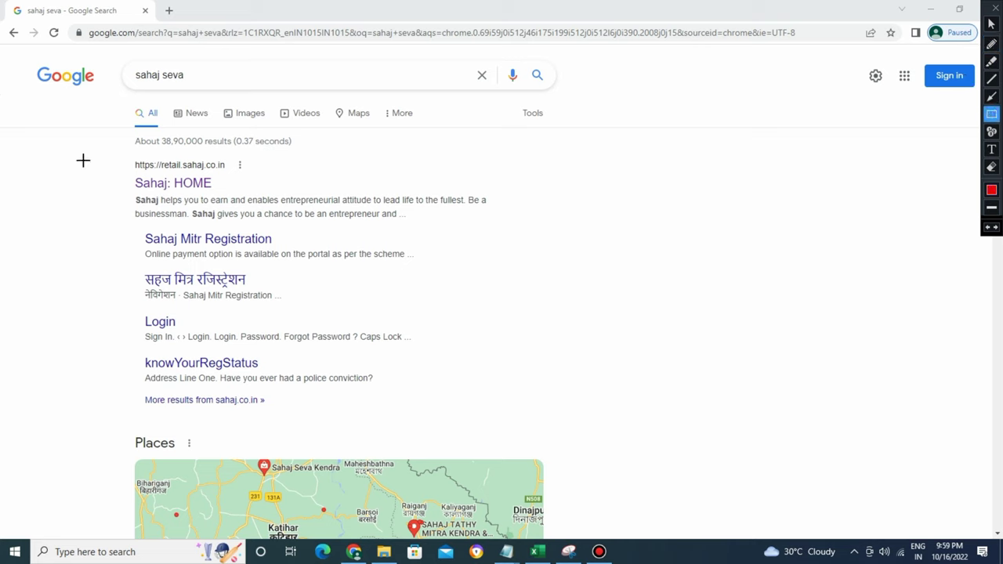
{"action": "left_click_drag", "start_coordinate": [110, 142], "coordinate": [283, 209]}
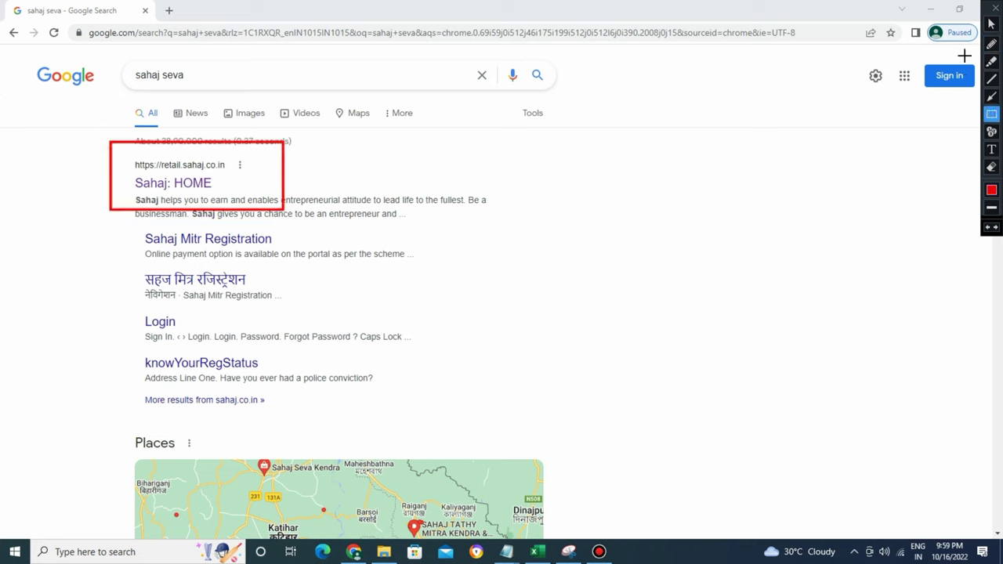
Draw blue freehand arrows pointing at the Sahaj: HOME result and a large loop around it.
{"action": "left_click", "coordinate": [992, 44]}
{"action": "mouse_move", "coordinate": [426, 147]}
{"action": "left_mouse_down"}
{"action": "mouse_move", "coordinate": [227, 149]}
{"action": "mouse_move", "coordinate": [249, 183]}
{"action": "mouse_move", "coordinate": [231, 180]}
{"action": "mouse_move", "coordinate": [236, 166]}
{"action": "mouse_move", "coordinate": [224, 196]}
{"action": "left_mouse_up"}
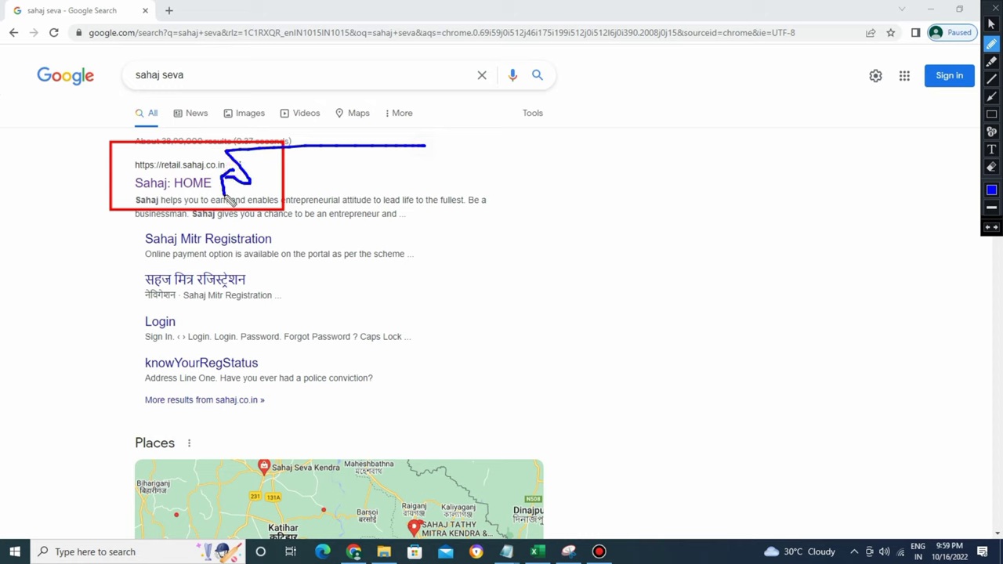
{"action": "mouse_move", "coordinate": [60, 207]}
{"action": "left_mouse_down"}
{"action": "mouse_move", "coordinate": [56, 188]}
{"action": "mouse_move", "coordinate": [119, 178]}
{"action": "mouse_move", "coordinate": [123, 157]}
{"action": "left_mouse_up"}
{"action": "mouse_move", "coordinate": [71, 222]}
{"action": "left_mouse_down"}
{"action": "mouse_move", "coordinate": [125, 189]}
{"action": "mouse_move", "coordinate": [125, 208]}
{"action": "left_mouse_up"}
{"action": "mouse_move", "coordinate": [172, 134]}
{"action": "left_mouse_down"}
{"action": "mouse_move", "coordinate": [174, 160]}
{"action": "mouse_move", "coordinate": [186, 147]}
{"action": "left_mouse_up"}
{"action": "left_click_drag", "start_coordinate": [207, 126], "coordinate": [207, 168]}
{"action": "left_click_drag", "start_coordinate": [206, 168], "coordinate": [219, 157]}
{"action": "left_click_drag", "start_coordinate": [314, 145], "coordinate": [343, 200]}
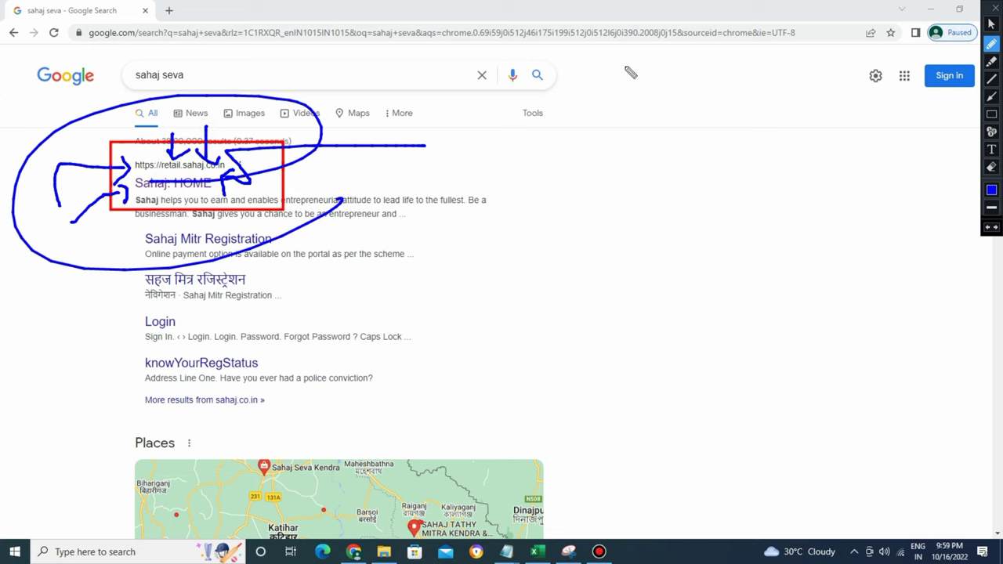
Leave the screen drawing mode and open the Sahaj: HOME search result.
{"action": "left_click", "coordinate": [994, 9]}
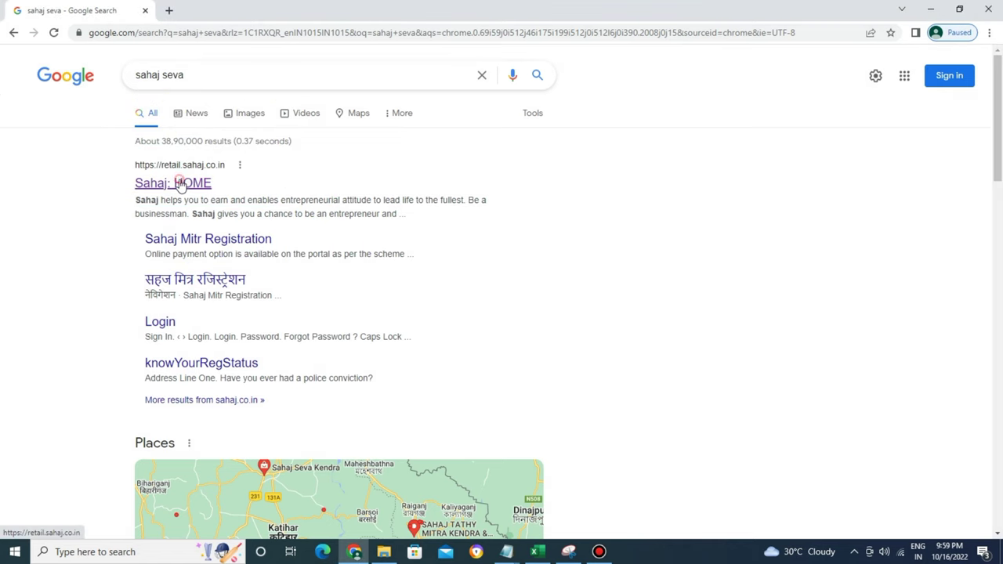
{"action": "left_click", "coordinate": [176, 182]}
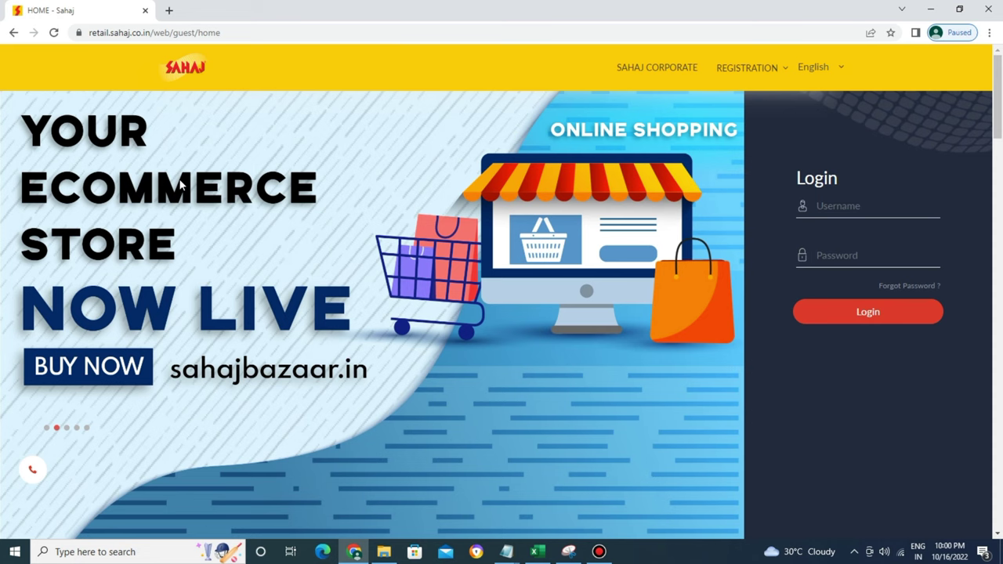
Look through the Sahaj home page, examining its services, network figures, updates, footer links and the login section.
{"action": "scroll", "coordinate": [422, 207], "scroll_direction": "down", "scroll_amount": 7}
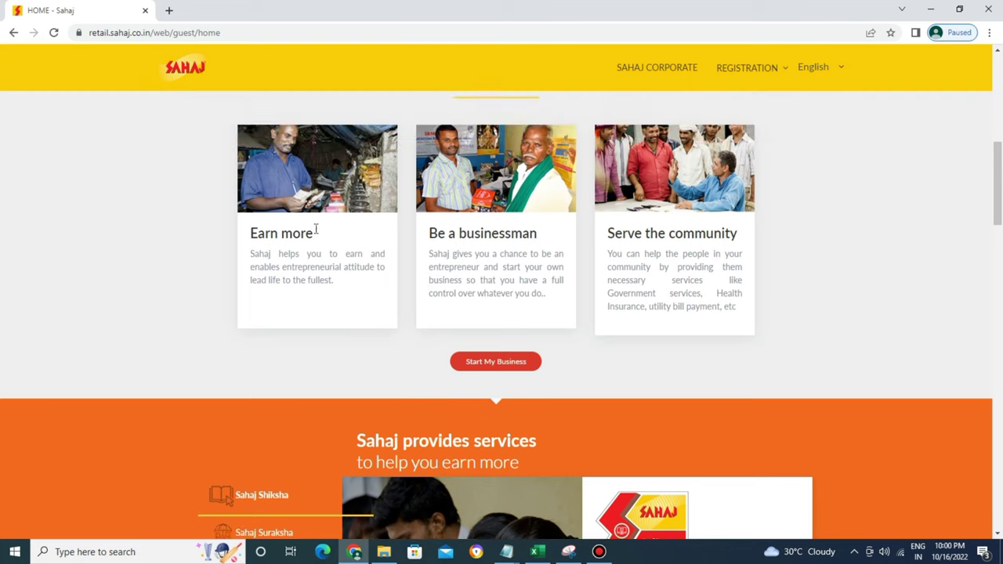
{"action": "scroll", "coordinate": [588, 251], "scroll_direction": "down", "scroll_amount": 4}
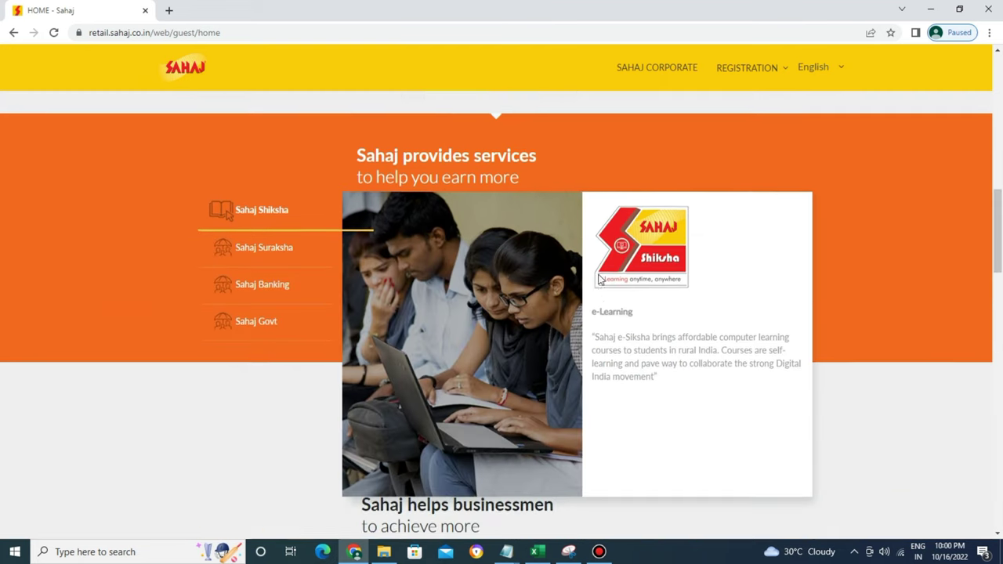
{"action": "scroll", "coordinate": [599, 278], "scroll_direction": "down", "scroll_amount": 8}
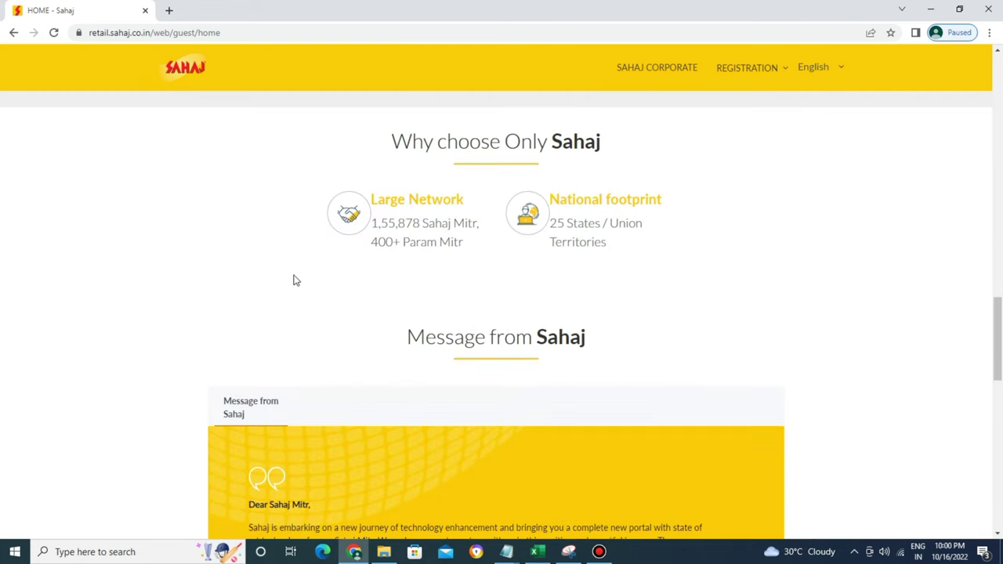
{"action": "scroll", "coordinate": [291, 271], "scroll_direction": "up", "scroll_amount": 1}
{"action": "left_click_drag", "start_coordinate": [377, 261], "coordinate": [453, 308]}
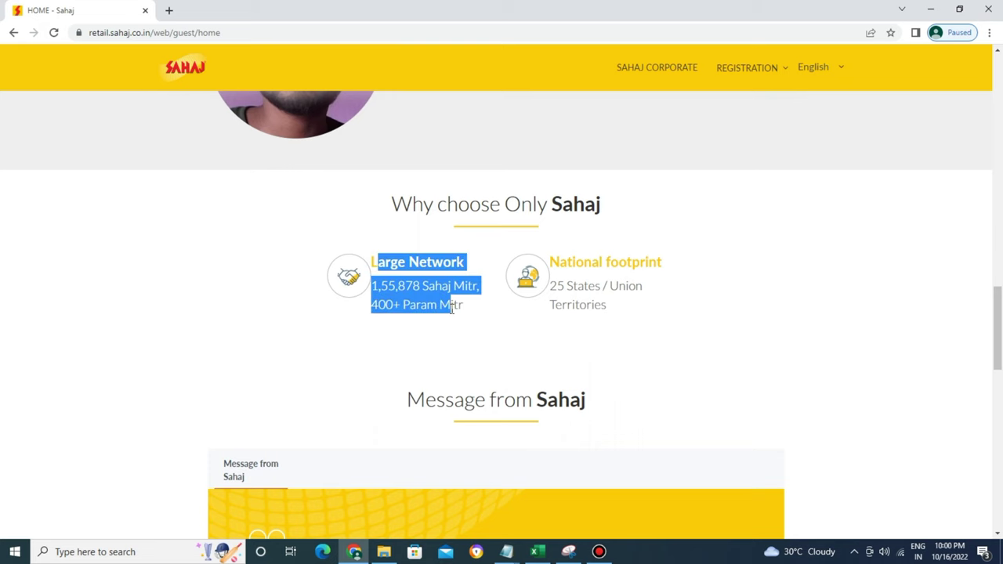
{"action": "left_click_drag", "start_coordinate": [340, 246], "coordinate": [466, 329]}
{"action": "scroll", "coordinate": [497, 344], "scroll_direction": "down", "scroll_amount": 3}
{"action": "scroll", "coordinate": [497, 345], "scroll_direction": "down", "scroll_amount": 10}
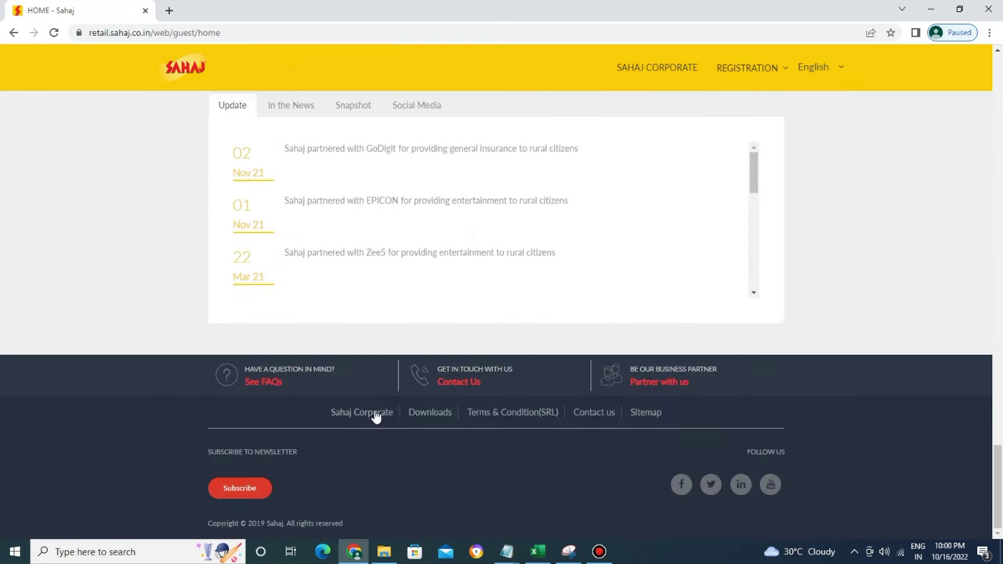
{"action": "left_click", "coordinate": [710, 484]}
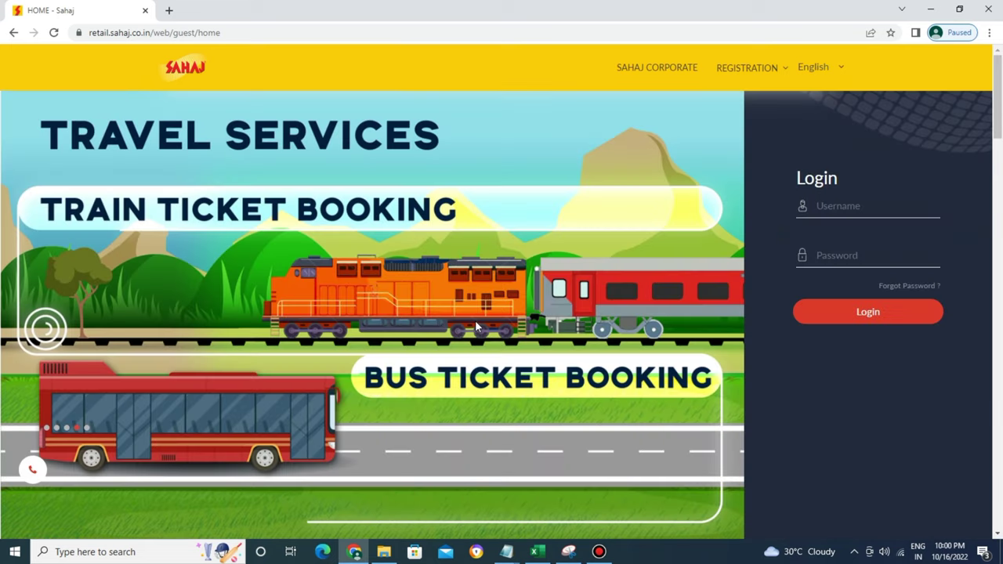
{"action": "scroll", "coordinate": [476, 322], "scroll_direction": "down", "scroll_amount": 2}
{"action": "scroll", "coordinate": [476, 321], "scroll_direction": "up", "scroll_amount": 2}
{"action": "double_click", "coordinate": [808, 180]}
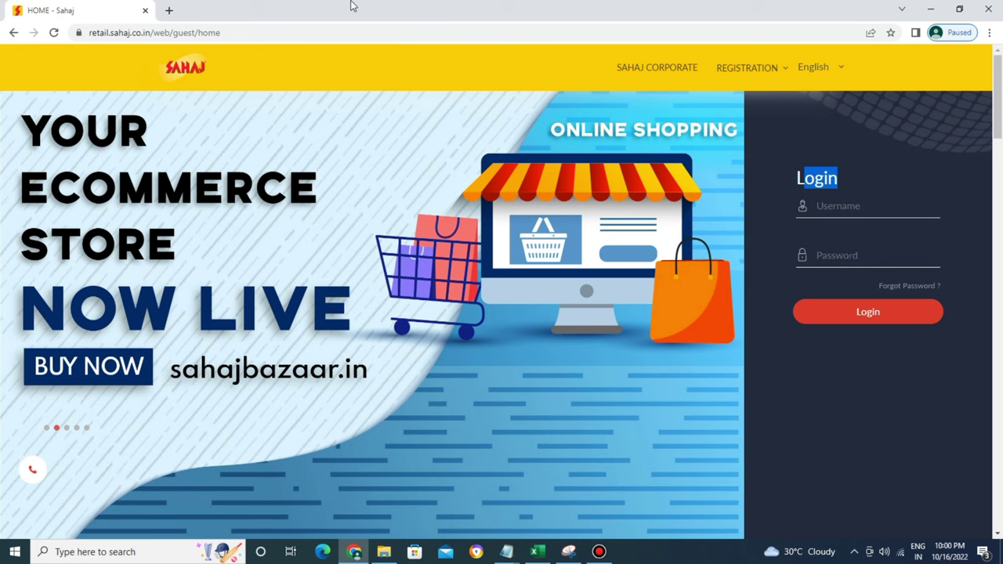
Mark the Sahaj Corporate, Registration and language entries of the site header with blue freehand arrows, and leave drawing mode.
{"action": "mouse_move", "coordinate": [348, 3]}
{"action": "left_click", "coordinate": [613, 8]}
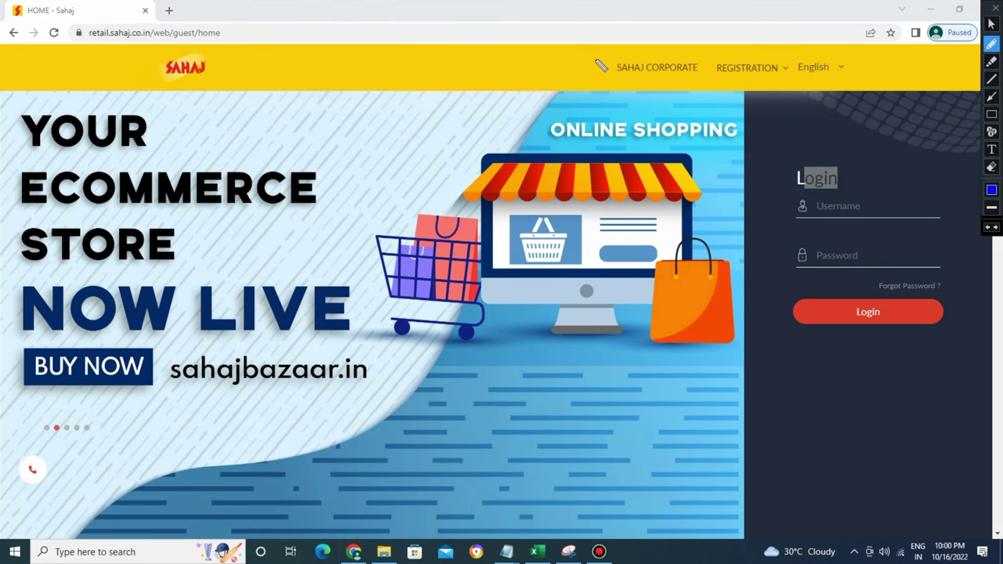
{"action": "mouse_move", "coordinate": [572, 70]}
{"action": "left_mouse_down"}
{"action": "mouse_move", "coordinate": [576, 30]}
{"action": "mouse_move", "coordinate": [644, 69]}
{"action": "mouse_move", "coordinate": [659, 53]}
{"action": "left_mouse_up"}
{"action": "mouse_move", "coordinate": [667, 124]}
{"action": "left_mouse_down"}
{"action": "mouse_move", "coordinate": [678, 129]}
{"action": "mouse_move", "coordinate": [787, 23]}
{"action": "mouse_move", "coordinate": [739, 59]}
{"action": "left_mouse_up"}
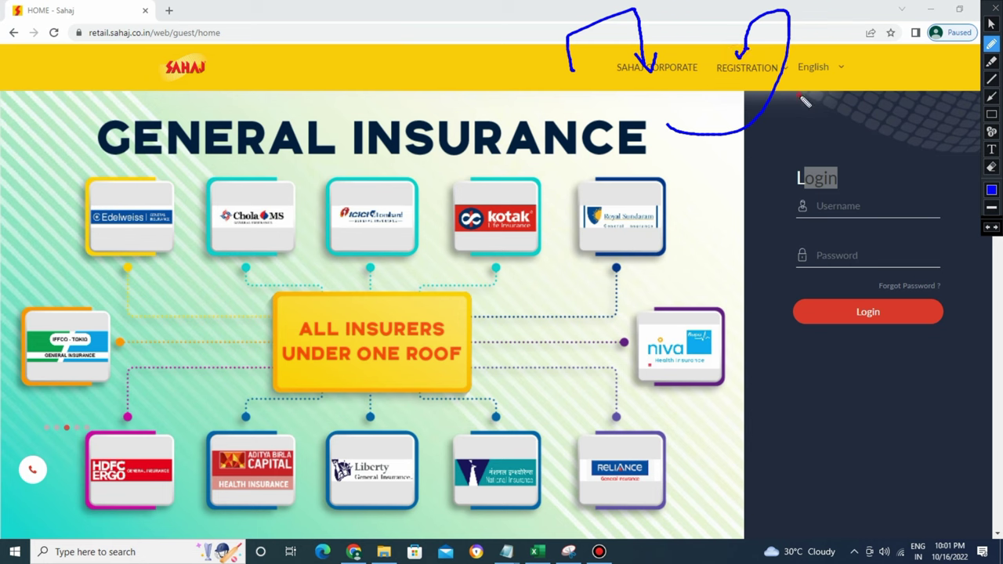
{"action": "mouse_move", "coordinate": [800, 97]}
{"action": "left_mouse_down"}
{"action": "mouse_move", "coordinate": [830, 50]}
{"action": "mouse_move", "coordinate": [807, 52]}
{"action": "left_mouse_up"}
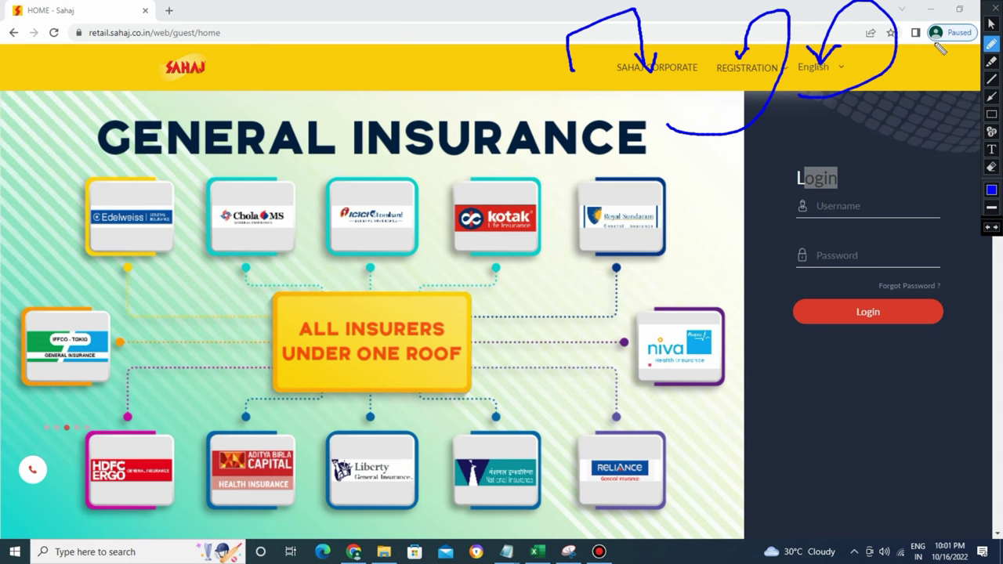
{"action": "left_click", "coordinate": [991, 24]}
Switch the site language to हिंदी [Beta] and set it back to English.
{"action": "left_click", "coordinate": [830, 68]}
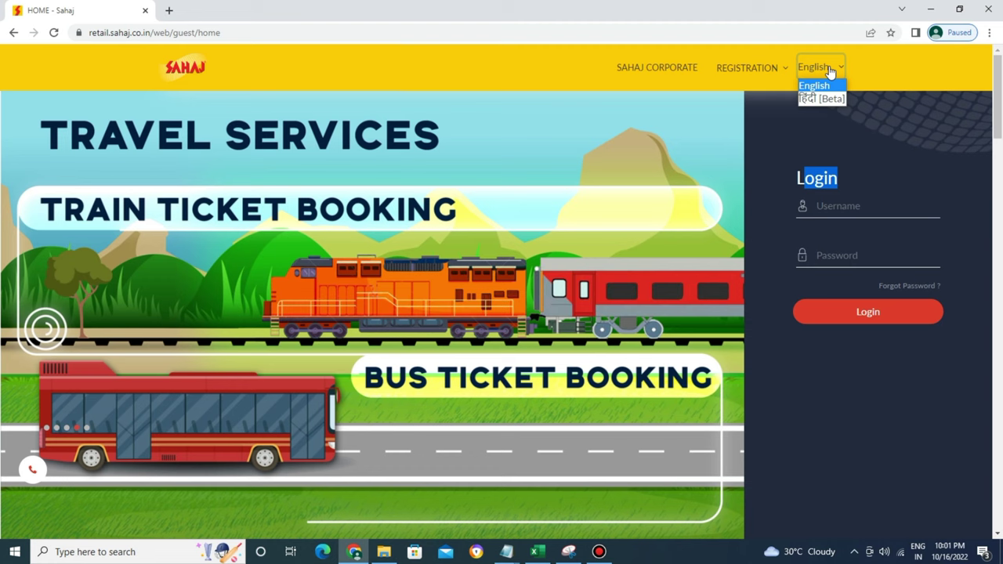
{"action": "left_click", "coordinate": [821, 99]}
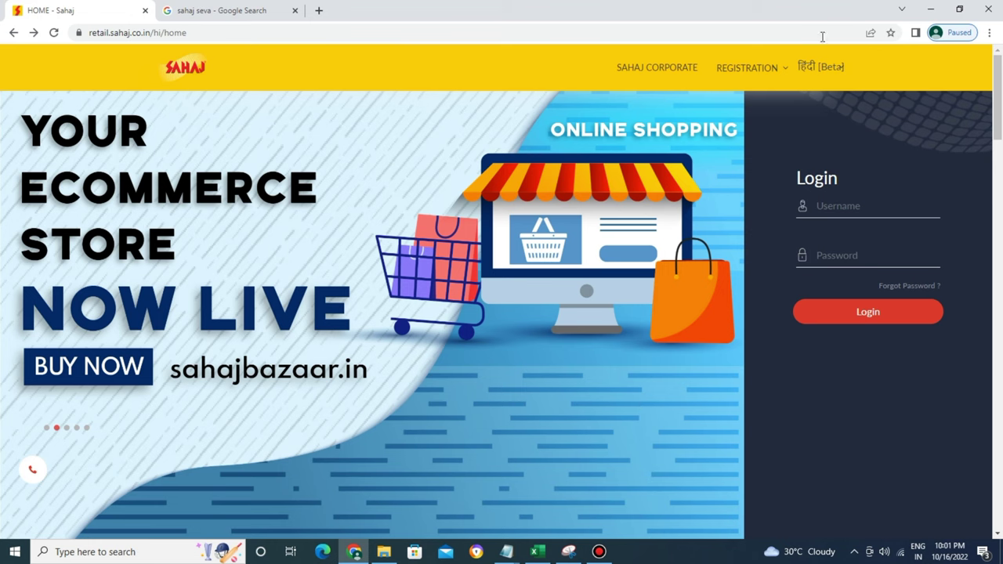
{"action": "left_click", "coordinate": [819, 66]}
{"action": "left_click", "coordinate": [814, 82]}
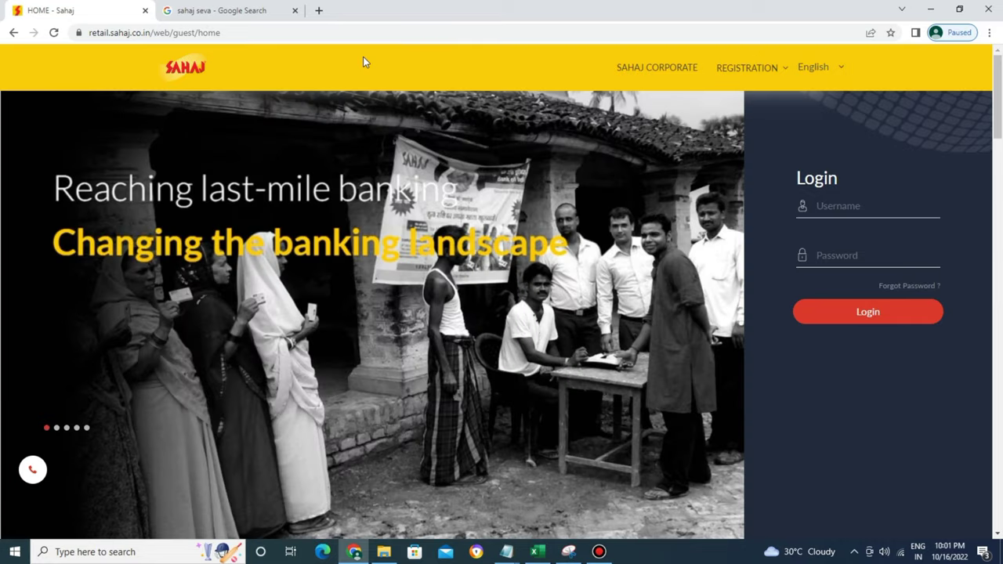
Draw a blue freehand arrow pointing at Registration in the site header, and leave drawing mode.
{"action": "mouse_move", "coordinate": [411, 6]}
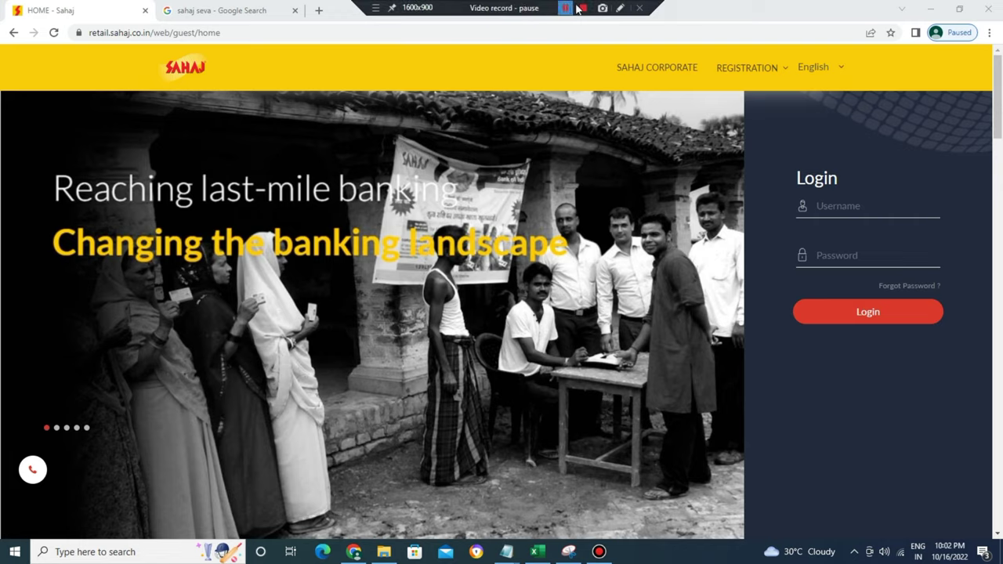
{"action": "left_click", "coordinate": [620, 7]}
{"action": "left_click_drag", "start_coordinate": [664, 78], "coordinate": [789, 44]}
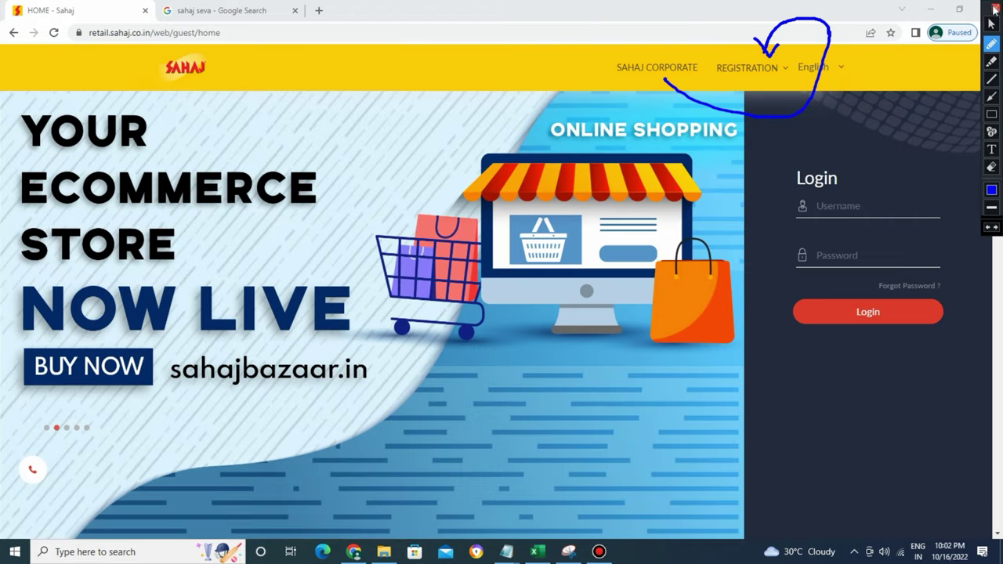
{"action": "left_click", "coordinate": [992, 22]}
Expand the site's Registration options and mark the four entries with blue freehand arrows and large surrounding loops.
{"action": "left_click", "coordinate": [747, 69]}
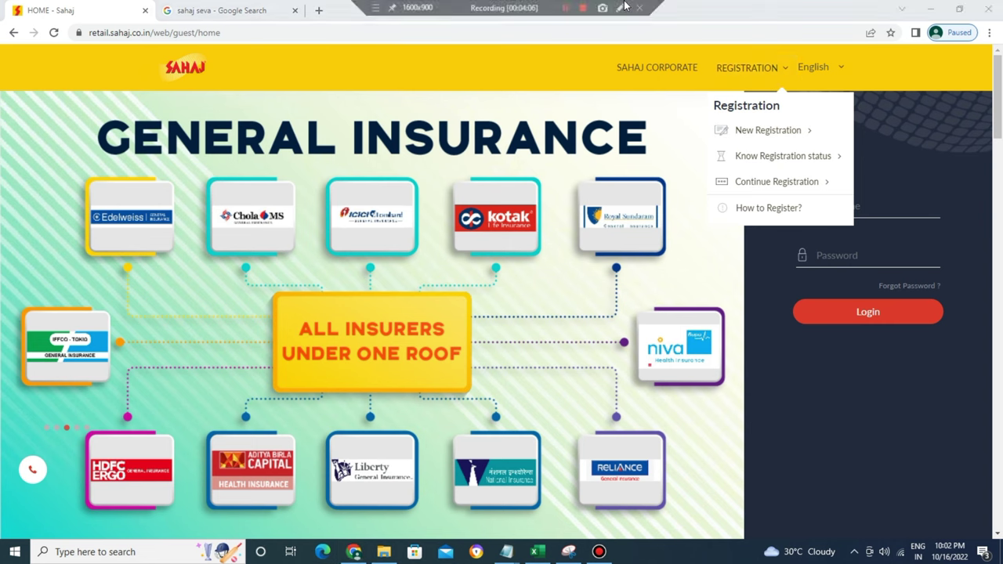
{"action": "left_click", "coordinate": [621, 7]}
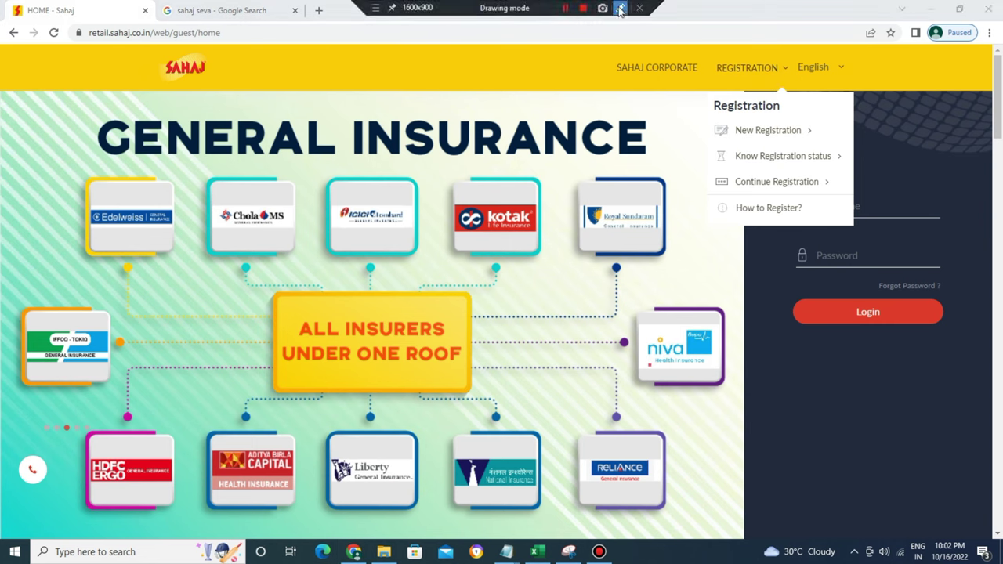
{"action": "mouse_move", "coordinate": [695, 134]}
{"action": "left_mouse_down"}
{"action": "mouse_move", "coordinate": [654, 138]}
{"action": "mouse_move", "coordinate": [717, 132]}
{"action": "left_mouse_up"}
{"action": "left_click_drag", "start_coordinate": [693, 116], "coordinate": [715, 142]}
{"action": "left_click_drag", "start_coordinate": [652, 188], "coordinate": [721, 155]}
{"action": "left_click_drag", "start_coordinate": [659, 234], "coordinate": [721, 182]}
{"action": "left_click_drag", "start_coordinate": [673, 268], "coordinate": [735, 206]}
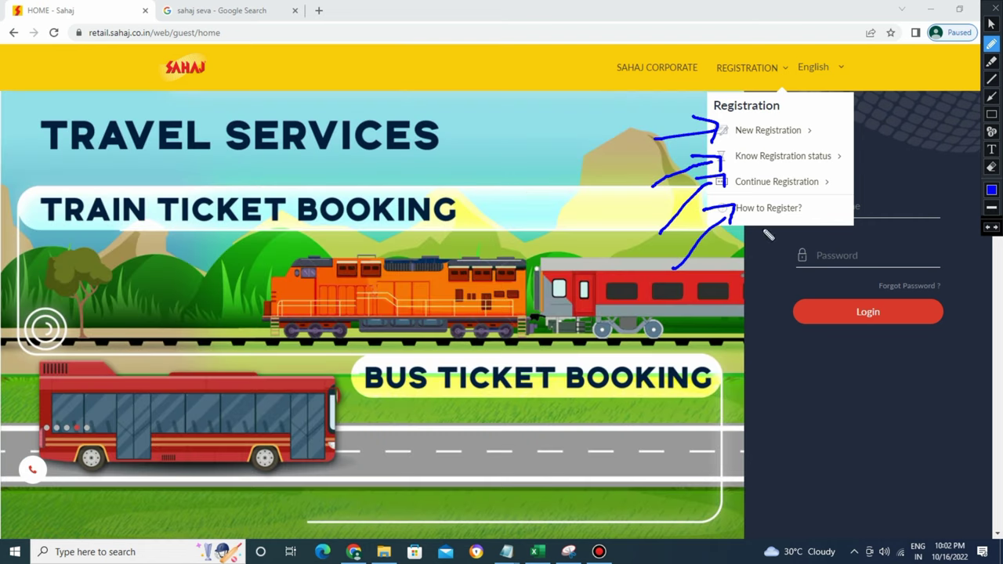
{"action": "mouse_move", "coordinate": [842, 7]}
{"action": "left_mouse_down"}
{"action": "mouse_move", "coordinate": [627, 334]}
{"action": "mouse_move", "coordinate": [823, 259]}
{"action": "mouse_move", "coordinate": [448, 130]}
{"action": "mouse_move", "coordinate": [620, 118]}
{"action": "left_mouse_up"}
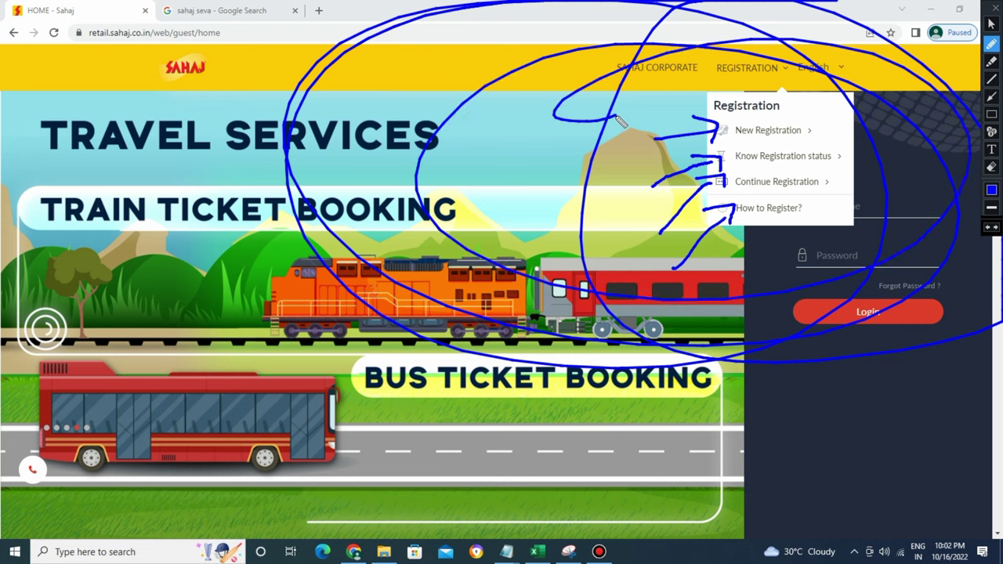
Outline the New Registration entry with a red rectangle.
{"action": "left_click", "coordinate": [991, 189]}
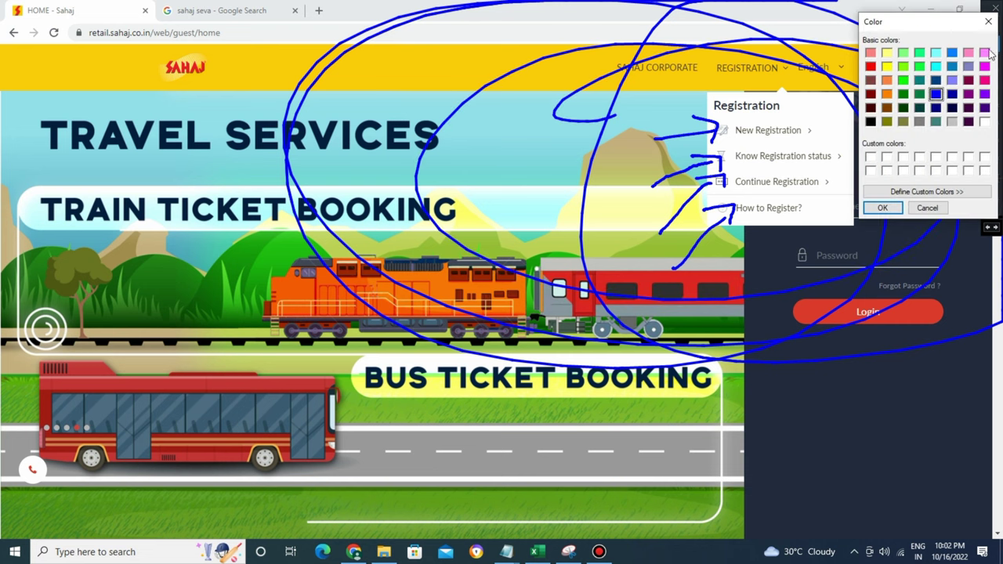
{"action": "left_click", "coordinate": [927, 207]}
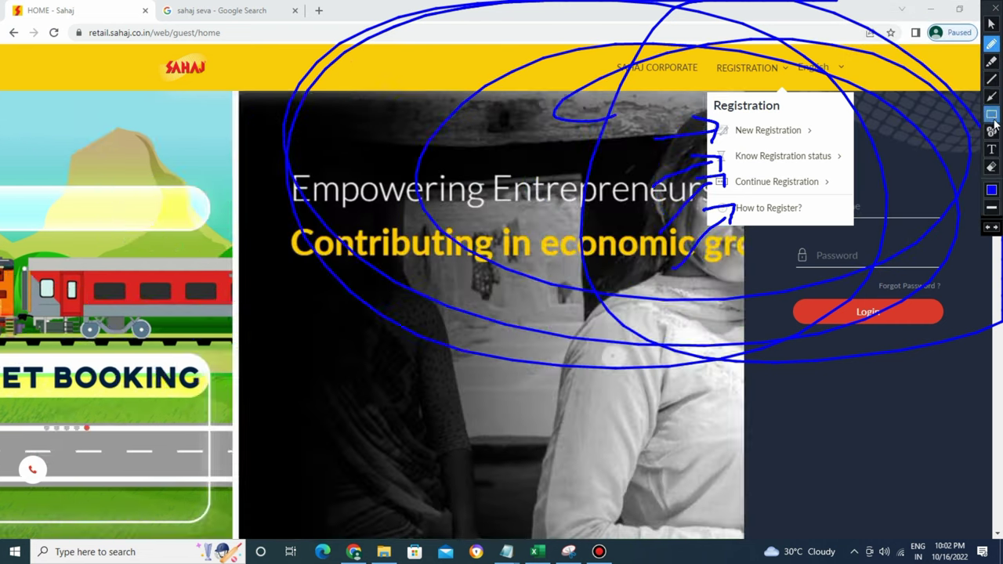
{"action": "left_click", "coordinate": [992, 114]}
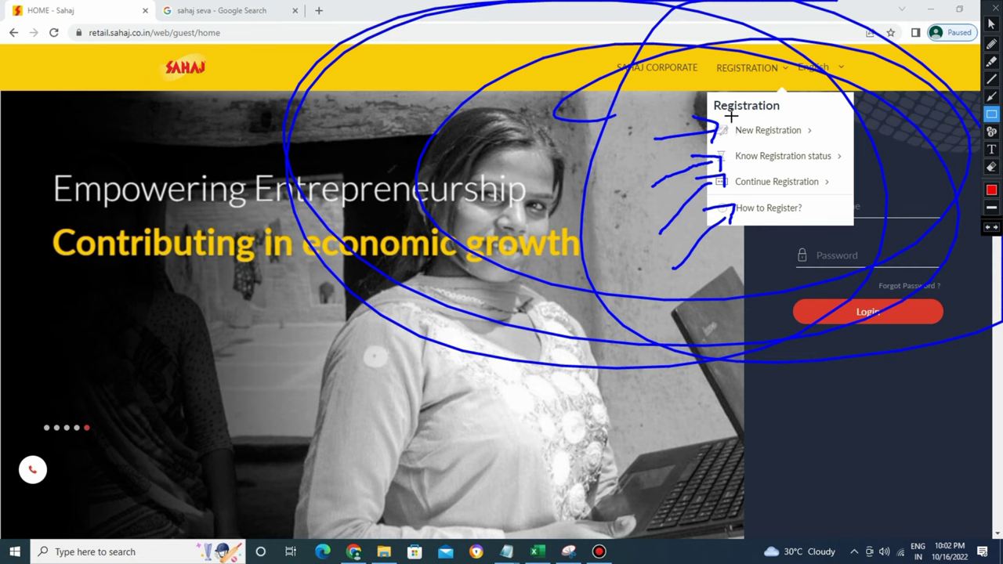
{"action": "mouse_move", "coordinate": [731, 116]}
{"action": "left_mouse_down"}
{"action": "mouse_move", "coordinate": [745, 139]}
{"action": "mouse_move", "coordinate": [819, 142]}
{"action": "left_mouse_up"}
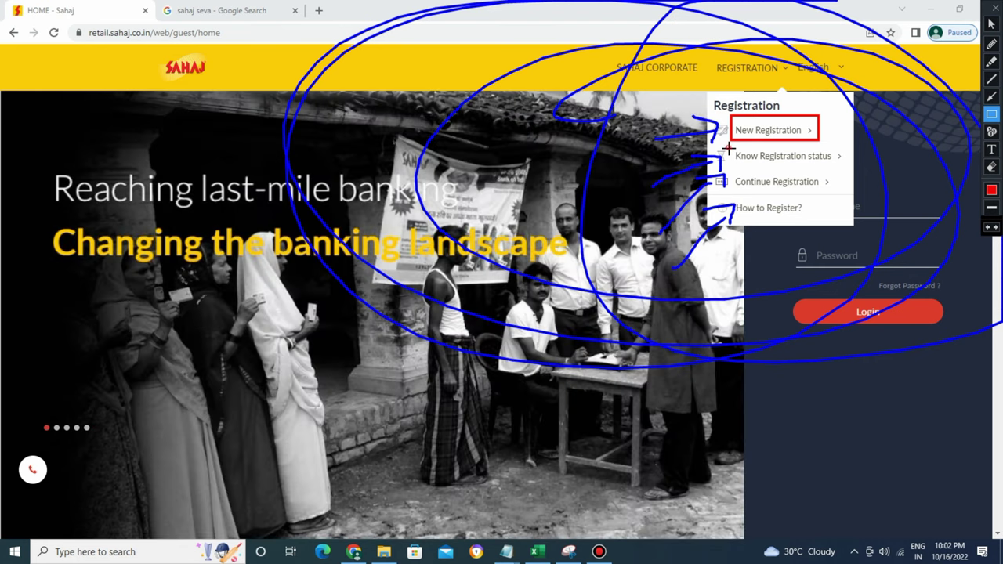
Outline Know Registration status, Continue Registration and How to Register? with red rectangles, and leave drawing mode.
{"action": "mouse_move", "coordinate": [728, 147]}
{"action": "left_mouse_down"}
{"action": "mouse_move", "coordinate": [740, 163]}
{"action": "mouse_move", "coordinate": [845, 166]}
{"action": "left_mouse_up"}
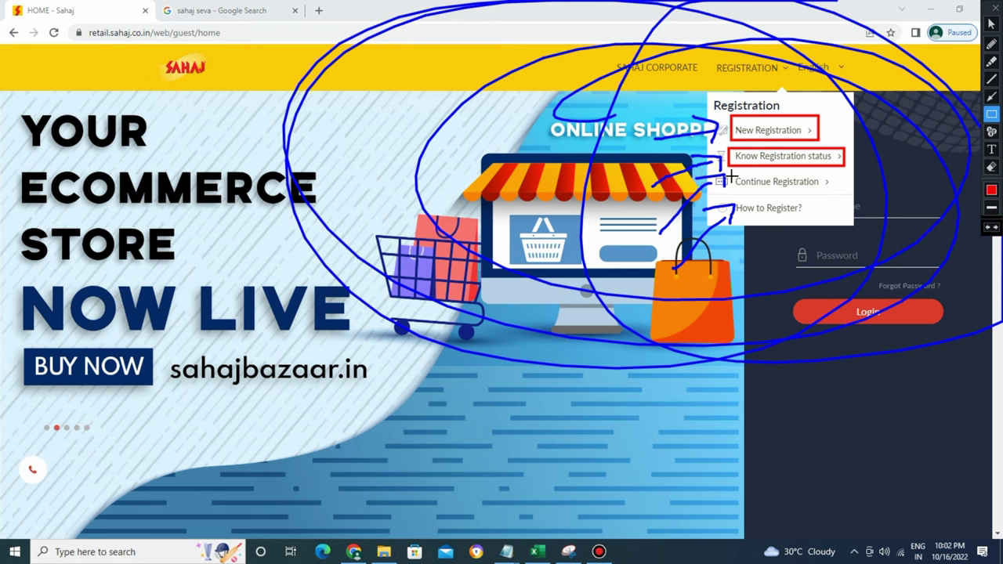
{"action": "left_click_drag", "start_coordinate": [731, 174], "coordinate": [749, 190]}
{"action": "left_click_drag", "start_coordinate": [816, 188], "coordinate": [835, 190]}
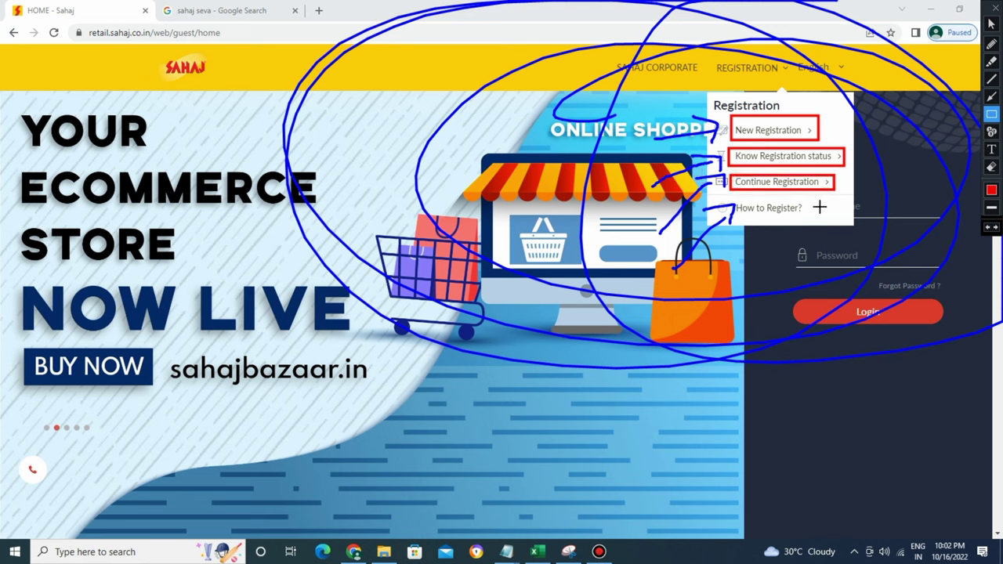
{"action": "left_click_drag", "start_coordinate": [815, 196], "coordinate": [730, 220]}
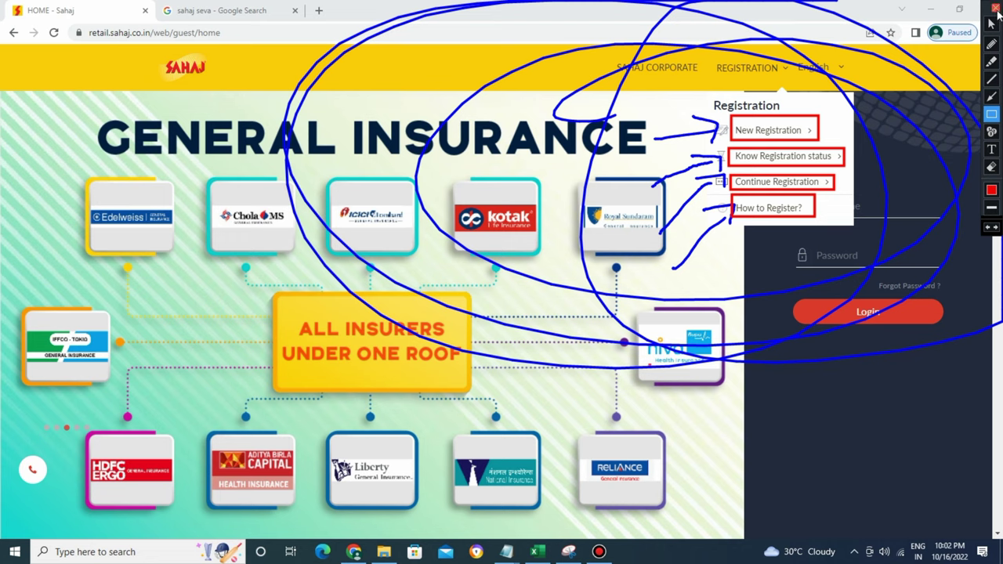
{"action": "left_click", "coordinate": [996, 7]}
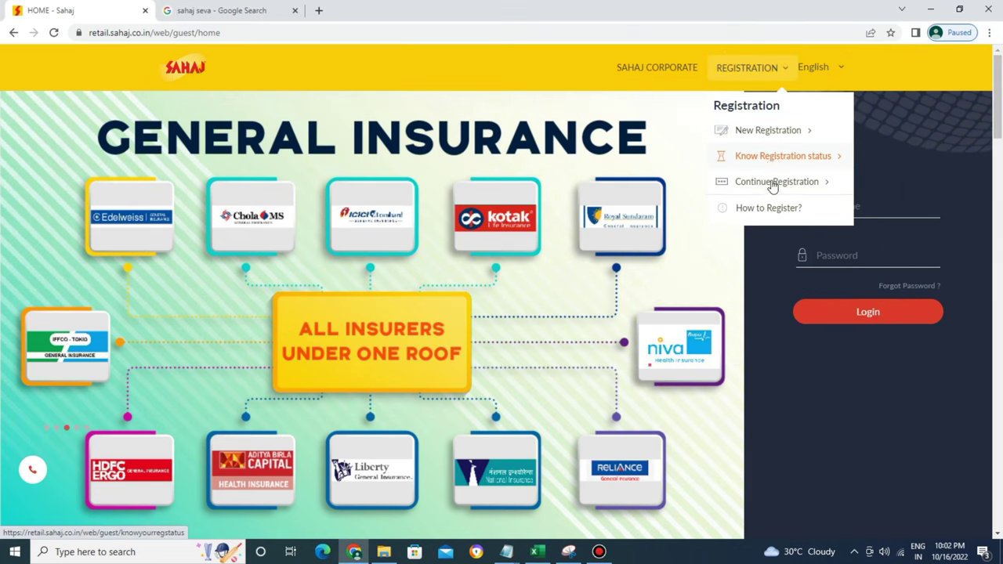
Open the New Registration form, try the Business entity type and return it to Individual.
{"action": "left_click", "coordinate": [757, 134]}
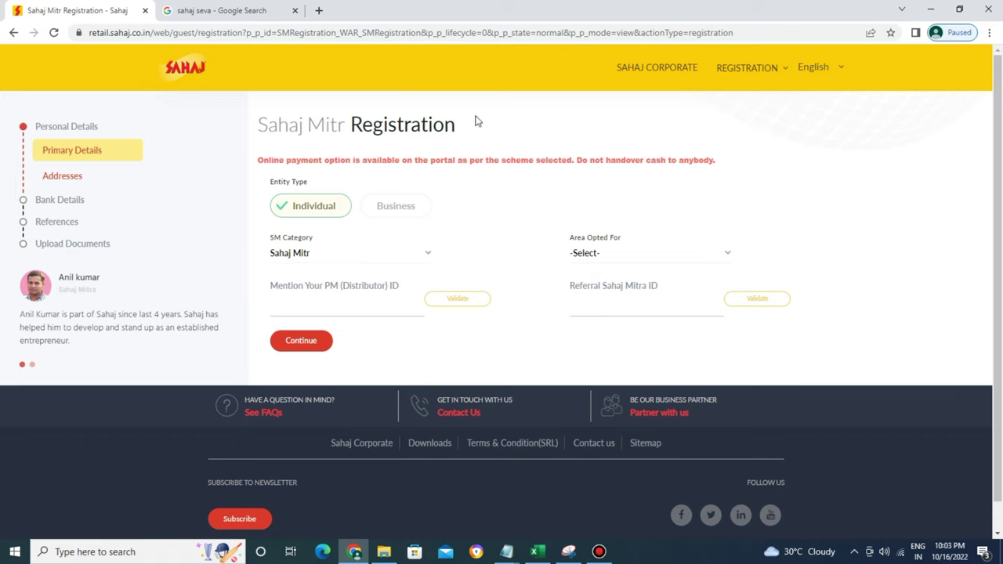
{"action": "left_click", "coordinate": [390, 213]}
{"action": "left_click", "coordinate": [294, 207]}
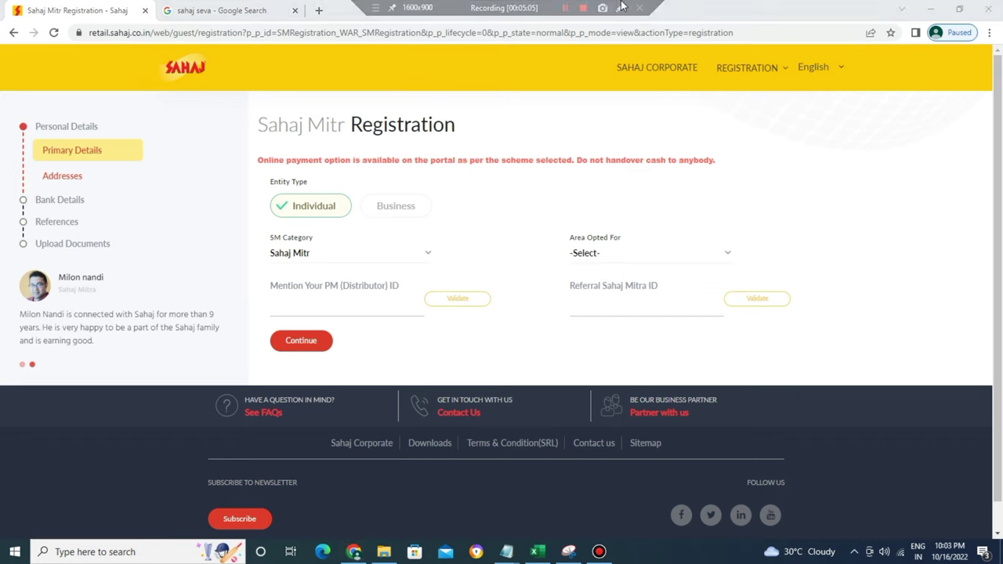
Outline the SM Category, Area Opted For, Referral Sahaj Mitra ID and PM (Distributor) ID fields with red rectangles.
{"action": "left_click", "coordinate": [620, 8]}
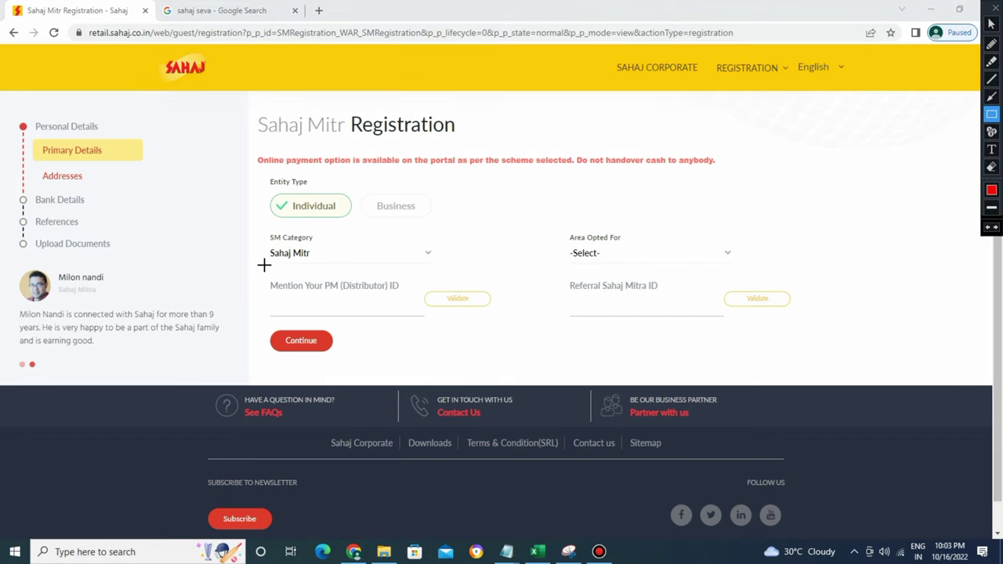
{"action": "mouse_move", "coordinate": [249, 234]}
{"action": "left_mouse_down"}
{"action": "mouse_move", "coordinate": [261, 250]}
{"action": "mouse_move", "coordinate": [356, 267]}
{"action": "left_mouse_up"}
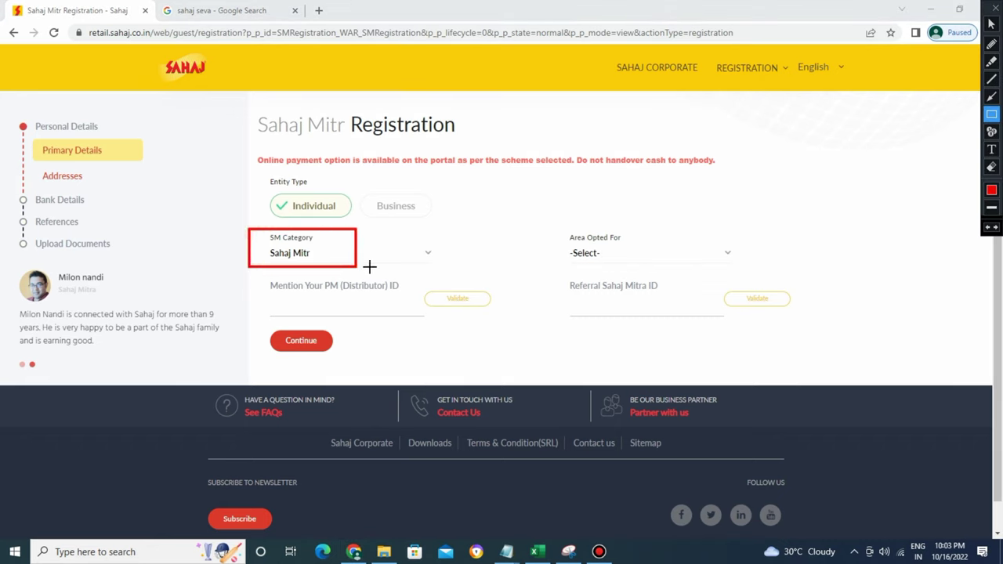
{"action": "left_click_drag", "start_coordinate": [561, 225], "coordinate": [726, 258]}
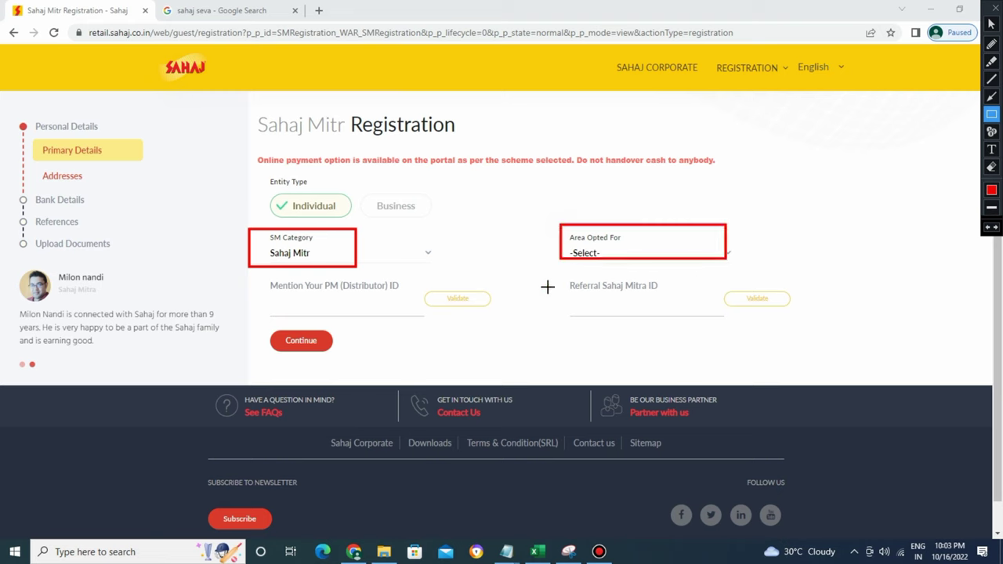
{"action": "left_click_drag", "start_coordinate": [556, 278], "coordinate": [678, 297]}
{"action": "left_click_drag", "start_coordinate": [255, 273], "coordinate": [429, 298]}
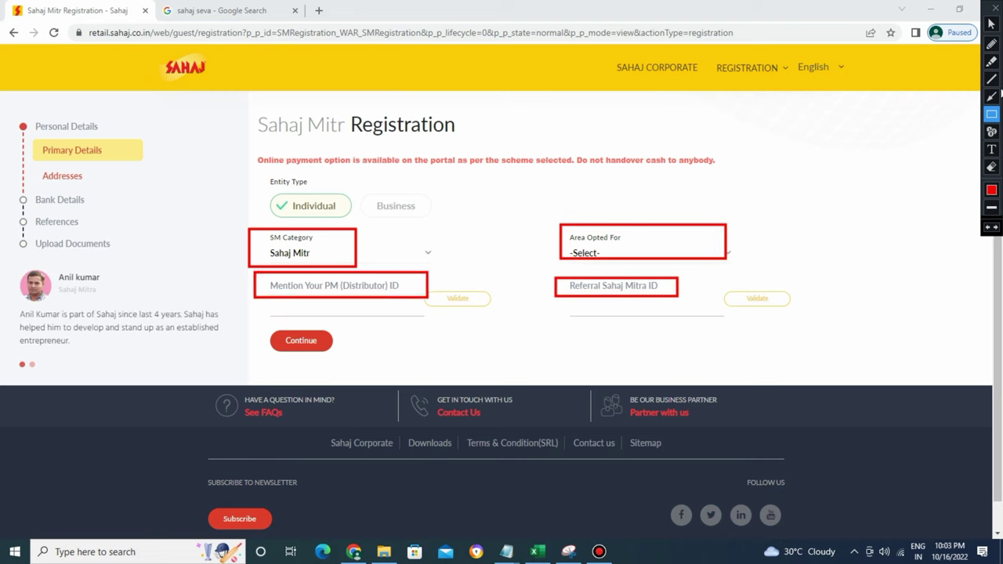
Draw blue freehand arrows pointing at the Referral Sahaj Mitra ID and PM (Distributor) ID fields, and leave drawing mode.
{"action": "left_click", "coordinate": [991, 44]}
{"action": "mouse_move", "coordinate": [784, 271]}
{"action": "left_mouse_down"}
{"action": "mouse_move", "coordinate": [681, 300]}
{"action": "mouse_move", "coordinate": [706, 297]}
{"action": "left_mouse_up"}
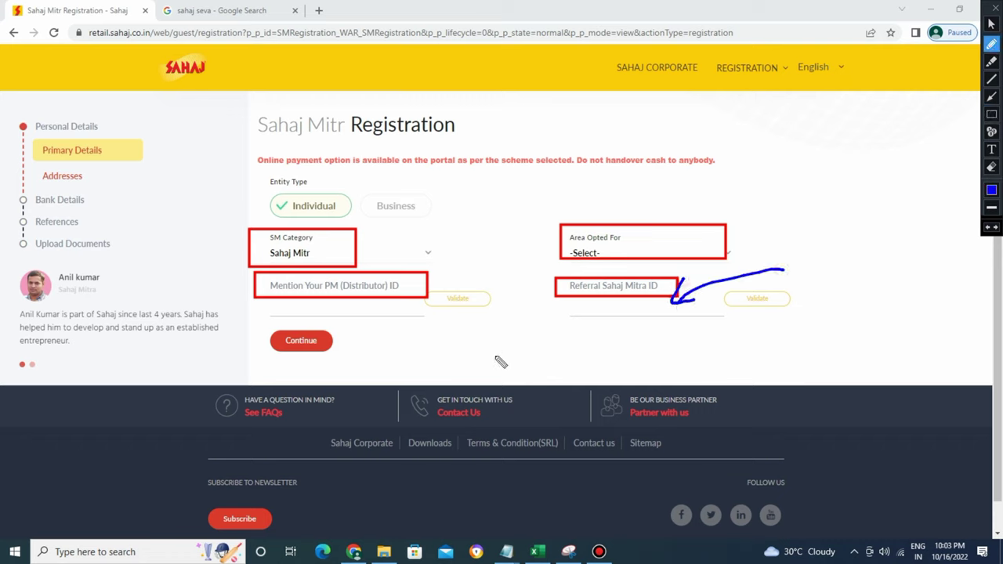
{"action": "mouse_move", "coordinate": [506, 357]}
{"action": "left_mouse_down"}
{"action": "mouse_move", "coordinate": [376, 308]}
{"action": "mouse_move", "coordinate": [451, 319]}
{"action": "left_mouse_up"}
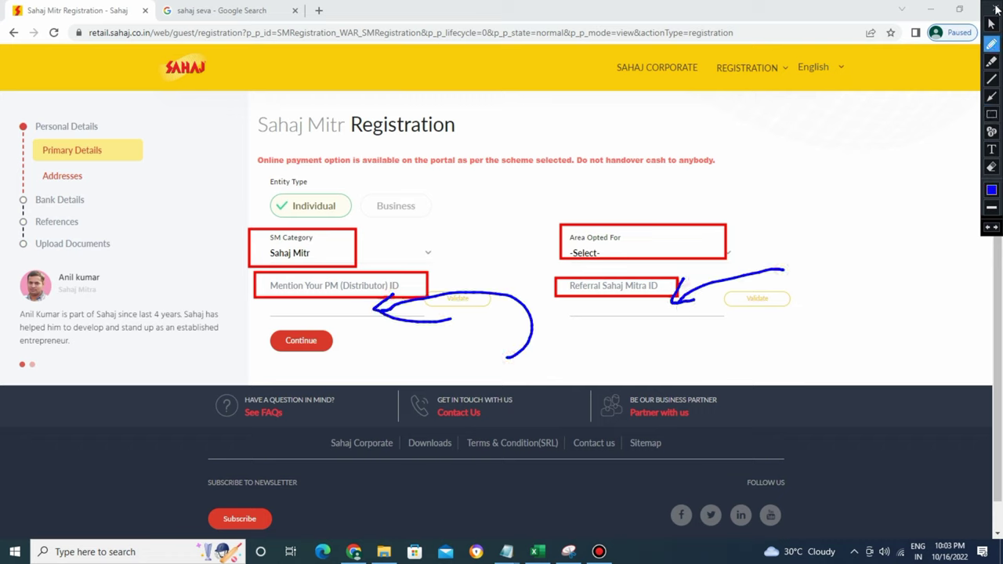
{"action": "left_click", "coordinate": [996, 9]}
Set SM Category to Sahaj Mitr and Area Opted For to Rural, and continue the registration.
{"action": "left_click", "coordinate": [308, 255]}
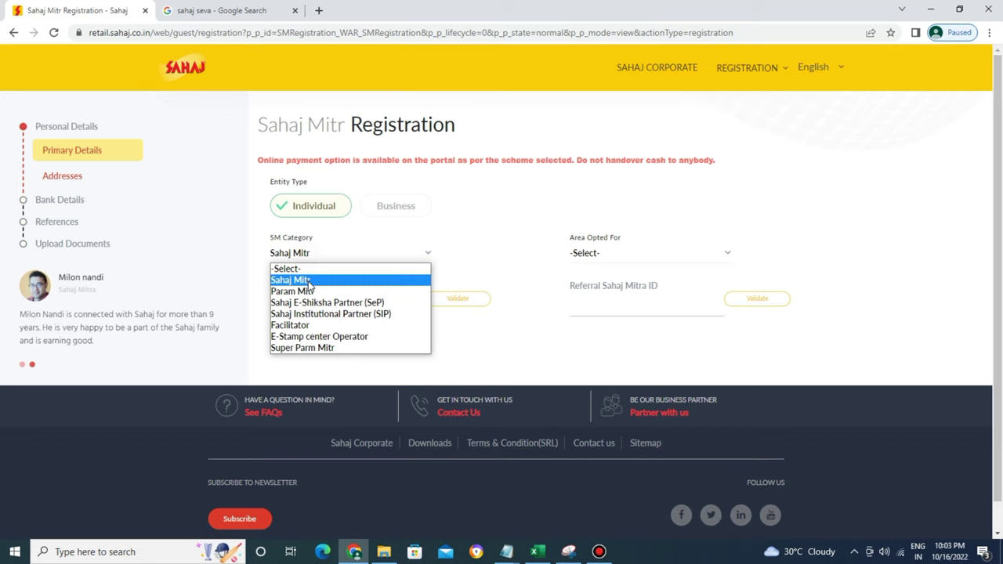
{"action": "left_click", "coordinate": [308, 280]}
{"action": "left_click", "coordinate": [612, 254]}
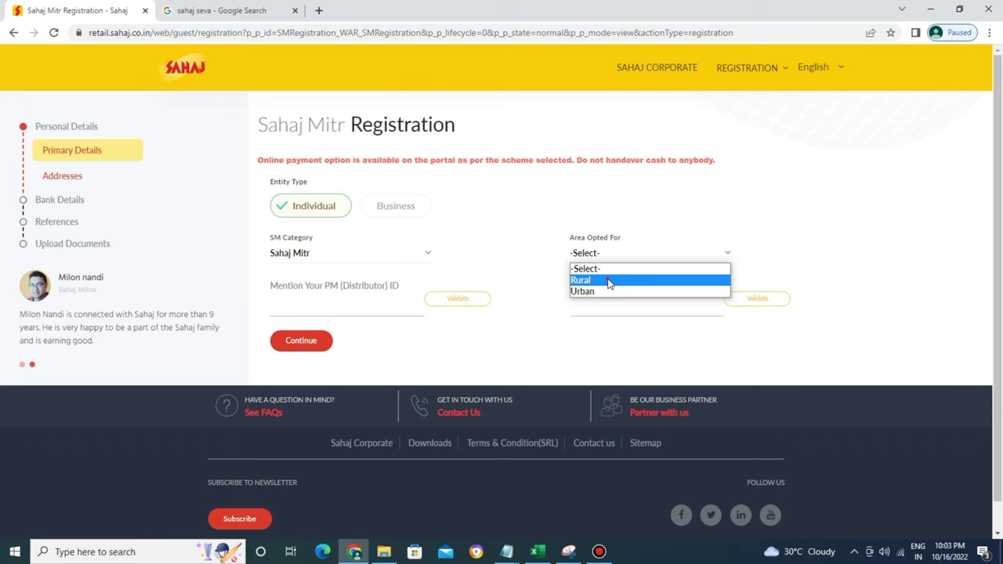
{"action": "left_click", "coordinate": [610, 280]}
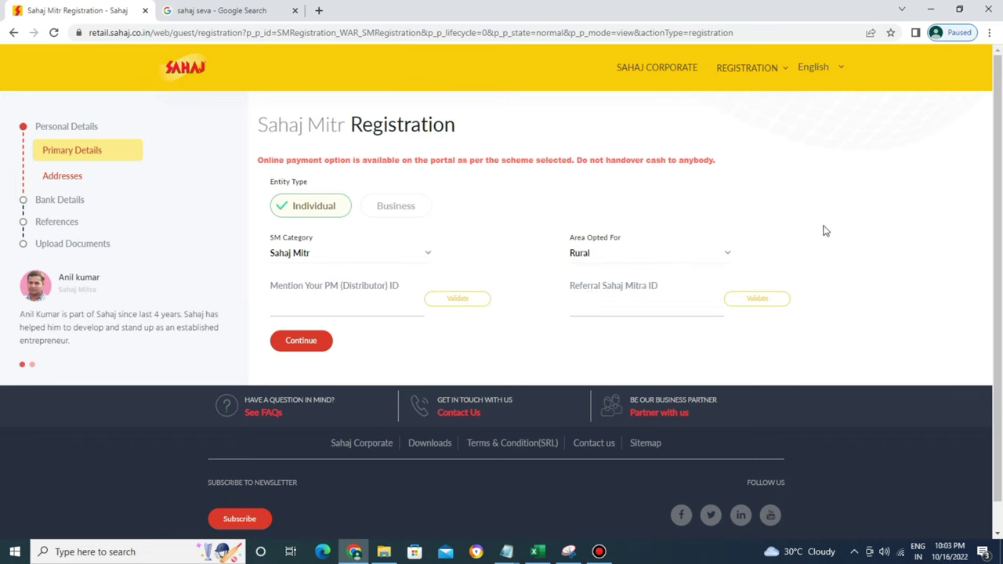
{"action": "left_click", "coordinate": [322, 345]}
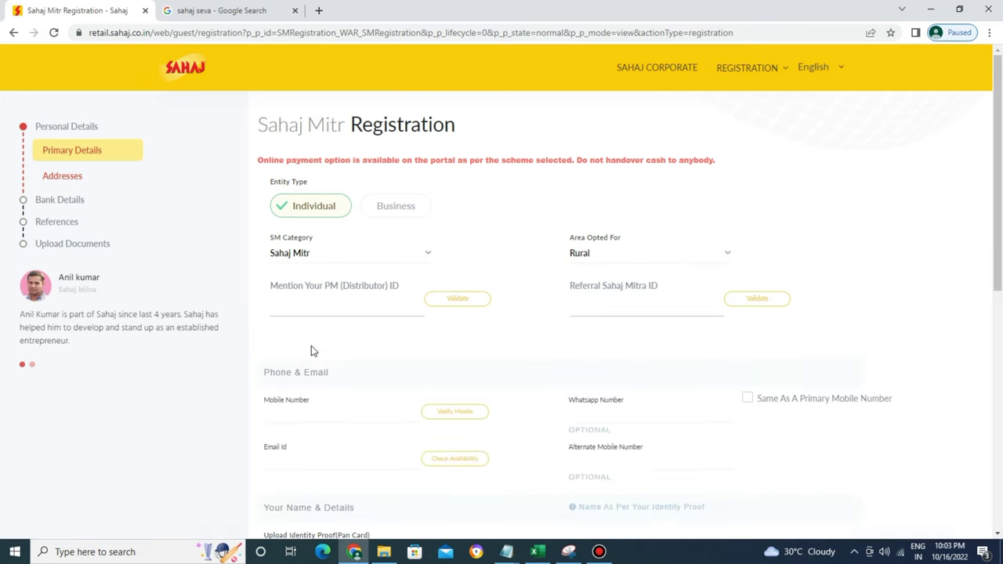
Mark the Phone & Email heading, Mobile Number and Email Id with blue freehand arrows, and circle Verify Mobile and Check Availability.
{"action": "scroll", "coordinate": [352, 353], "scroll_direction": "down", "scroll_amount": 3}
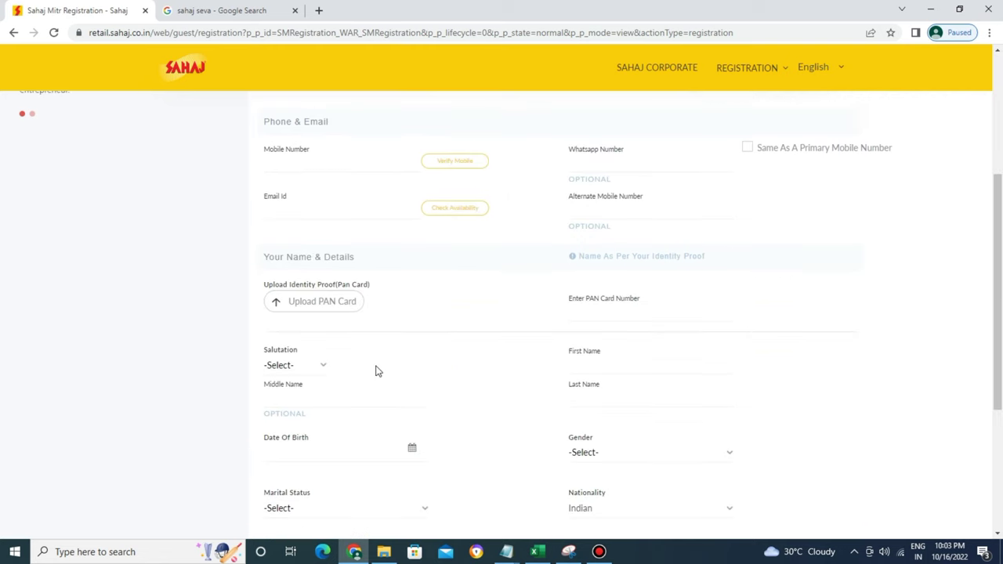
{"action": "scroll", "coordinate": [406, 266], "scroll_direction": "up", "scroll_amount": 2}
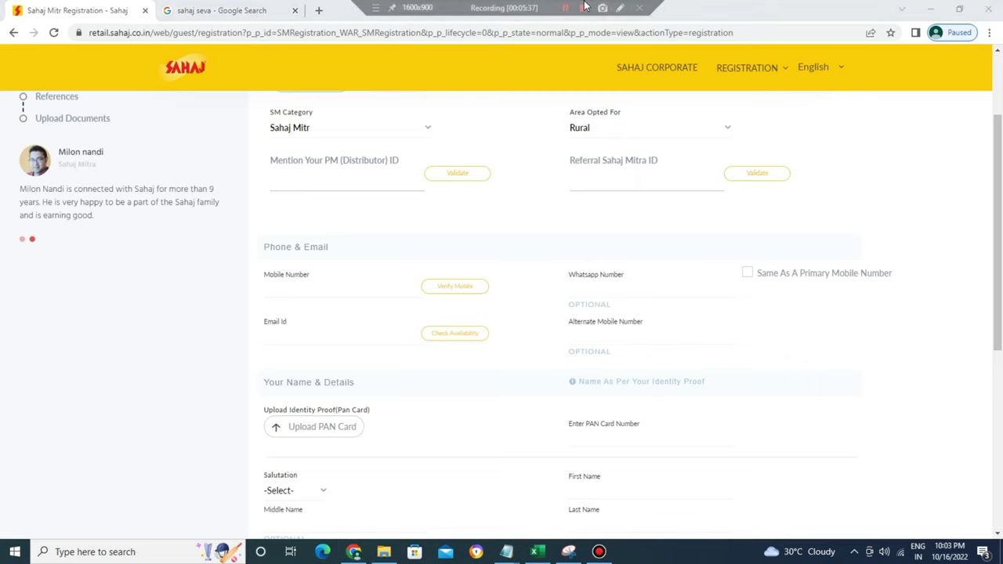
{"action": "left_click", "coordinate": [605, 9]}
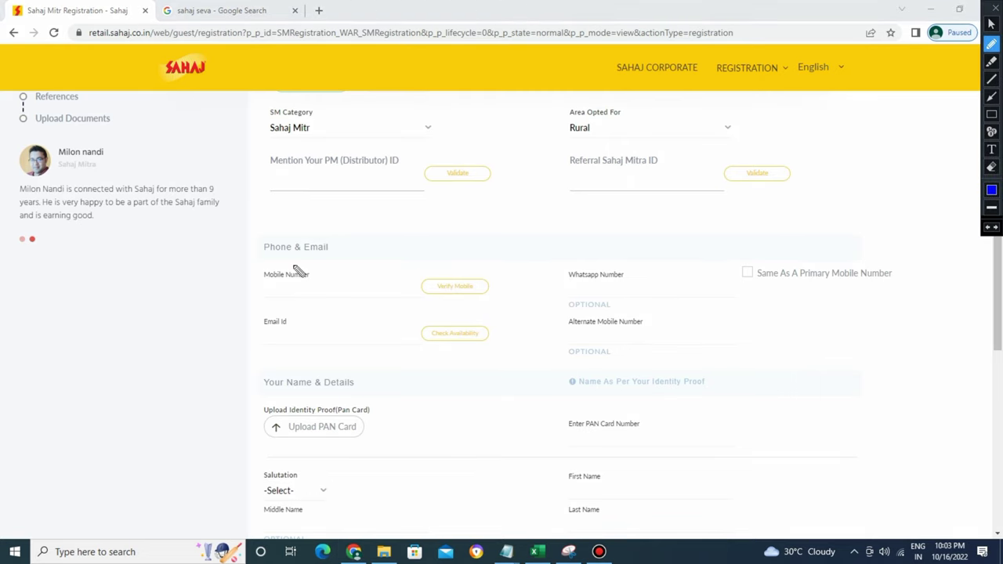
{"action": "mouse_move", "coordinate": [218, 254]}
{"action": "left_mouse_down"}
{"action": "mouse_move", "coordinate": [252, 249]}
{"action": "mouse_move", "coordinate": [249, 262]}
{"action": "left_mouse_up"}
{"action": "mouse_move", "coordinate": [381, 238]}
{"action": "left_mouse_down"}
{"action": "mouse_move", "coordinate": [337, 248]}
{"action": "mouse_move", "coordinate": [351, 251]}
{"action": "left_mouse_up"}
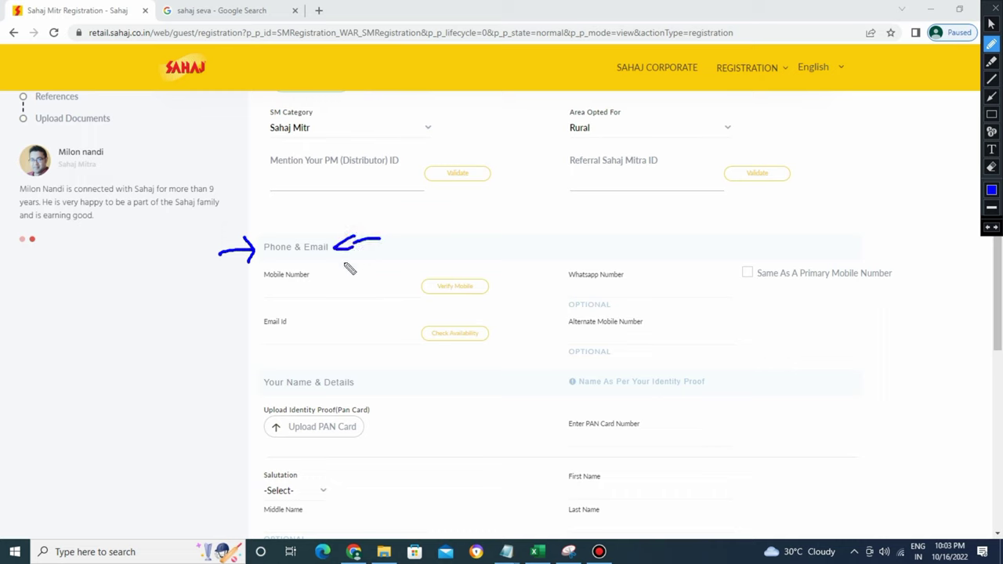
{"action": "mouse_move", "coordinate": [192, 291]}
{"action": "left_mouse_down"}
{"action": "mouse_move", "coordinate": [276, 290]}
{"action": "mouse_move", "coordinate": [263, 300]}
{"action": "left_mouse_up"}
{"action": "mouse_move", "coordinate": [440, 270]}
{"action": "left_mouse_down"}
{"action": "mouse_move", "coordinate": [429, 301]}
{"action": "mouse_move", "coordinate": [459, 264]}
{"action": "mouse_move", "coordinate": [441, 264]}
{"action": "mouse_move", "coordinate": [448, 278]}
{"action": "mouse_move", "coordinate": [463, 263]}
{"action": "left_mouse_up"}
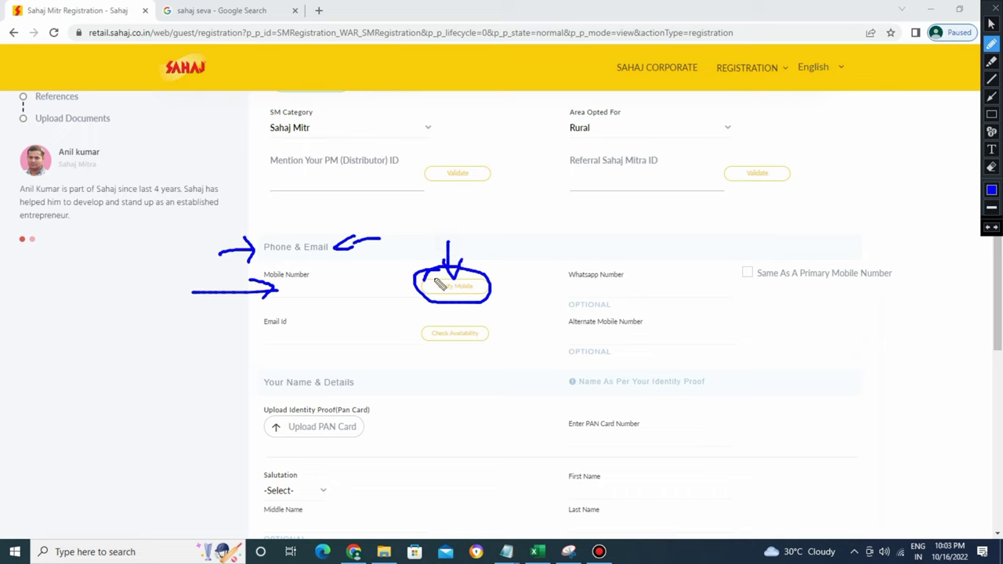
{"action": "mouse_move", "coordinate": [181, 362]}
{"action": "left_mouse_down"}
{"action": "mouse_move", "coordinate": [275, 334]}
{"action": "mouse_move", "coordinate": [271, 345]}
{"action": "left_mouse_up"}
{"action": "mouse_move", "coordinate": [477, 320]}
{"action": "left_mouse_down"}
{"action": "mouse_move", "coordinate": [424, 332]}
{"action": "mouse_move", "coordinate": [431, 319]}
{"action": "mouse_move", "coordinate": [420, 334]}
{"action": "left_mouse_up"}
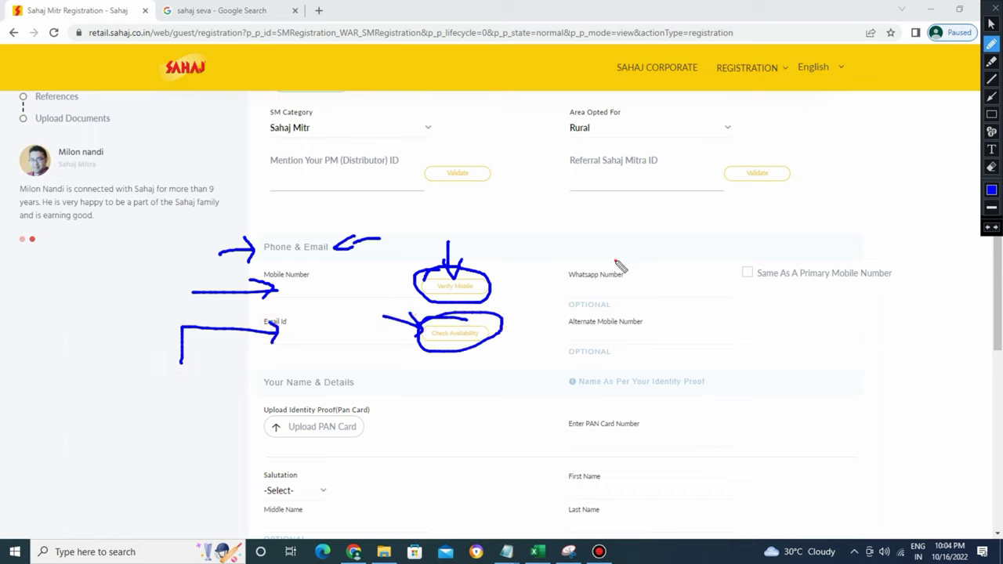
Circle Whatsapp Number in blue with an arrow, and draw a blue arrow from Mobile Number to the Same As A Primary Mobile Number checkbox.
{"action": "mouse_move", "coordinate": [619, 262]}
{"action": "left_mouse_down"}
{"action": "mouse_move", "coordinate": [630, 237]}
{"action": "mouse_move", "coordinate": [540, 255]}
{"action": "left_mouse_up"}
{"action": "left_click_drag", "start_coordinate": [671, 256], "coordinate": [645, 303]}
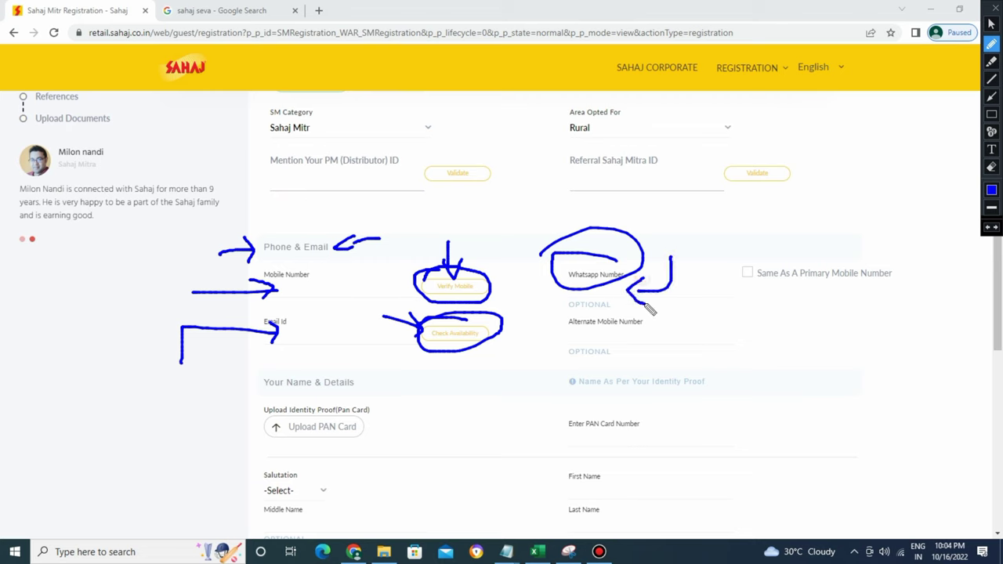
{"action": "mouse_move", "coordinate": [300, 288]}
{"action": "left_mouse_down"}
{"action": "mouse_move", "coordinate": [301, 269]}
{"action": "mouse_move", "coordinate": [405, 226]}
{"action": "mouse_move", "coordinate": [723, 220]}
{"action": "mouse_move", "coordinate": [745, 271]}
{"action": "left_mouse_up"}
{"action": "left_click_drag", "start_coordinate": [756, 247], "coordinate": [746, 270]}
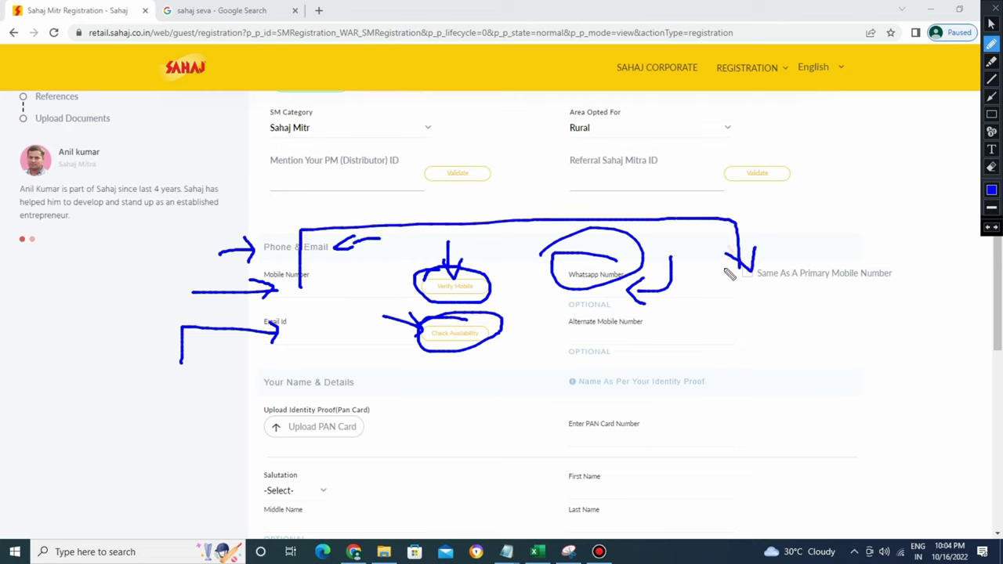
Change the pen colour to orange and draw a curved arrow from Mobile Number to the Same As A Primary Mobile Number checkbox.
{"action": "left_click", "coordinate": [992, 190]}
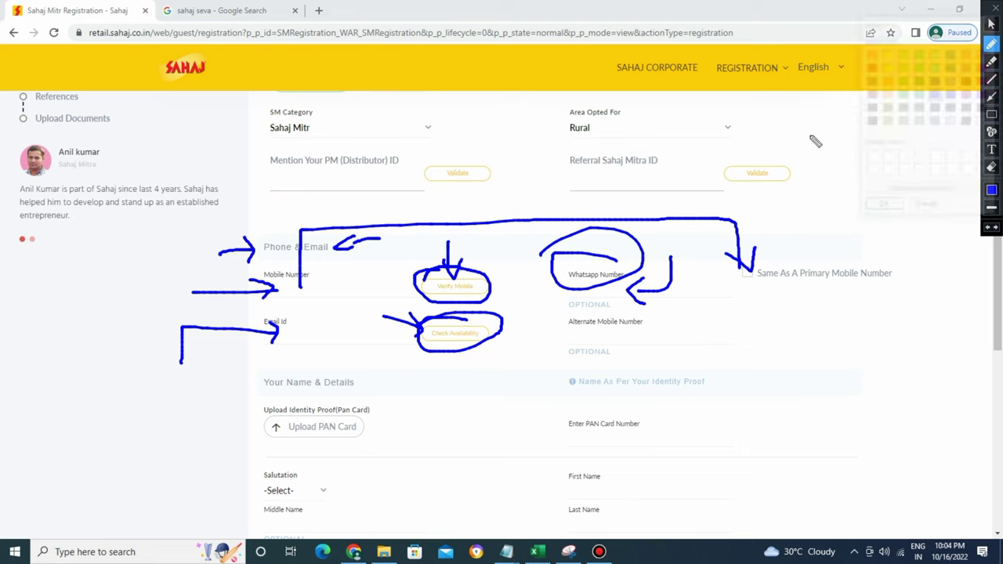
{"action": "left_click", "coordinate": [887, 80]}
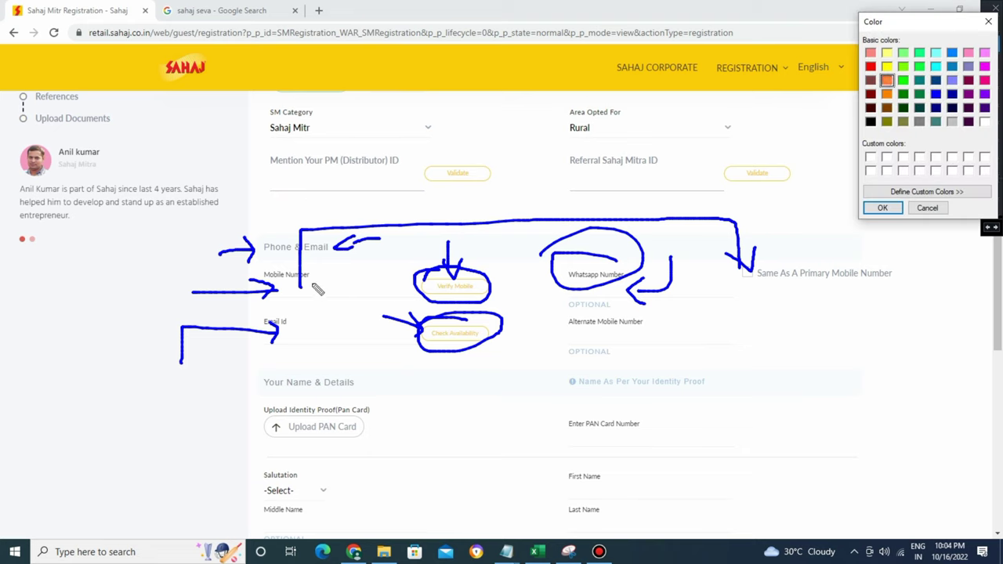
{"action": "left_click", "coordinate": [883, 208]}
{"action": "mouse_move", "coordinate": [325, 291]}
{"action": "left_mouse_down"}
{"action": "mouse_move", "coordinate": [304, 194]}
{"action": "mouse_move", "coordinate": [799, 251]}
{"action": "mouse_move", "coordinate": [757, 271]}
{"action": "mouse_move", "coordinate": [780, 280]}
{"action": "left_mouse_up"}
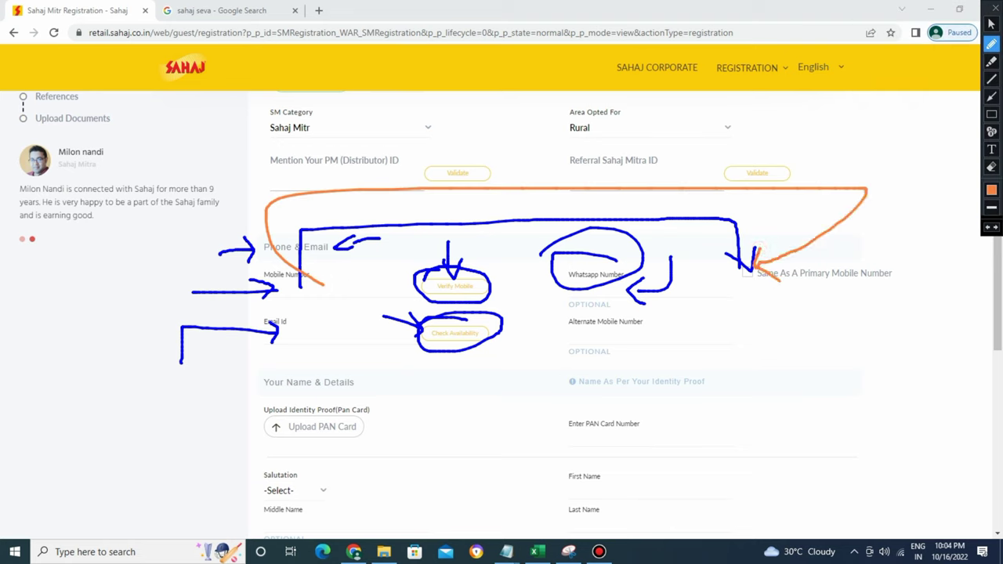
Change the pen colour to red, outline the Your Name & Details heading freehand, and leave drawing mode.
{"action": "left_click", "coordinate": [992, 188]}
{"action": "left_click", "coordinate": [870, 67]}
{"action": "left_click", "coordinate": [883, 208]}
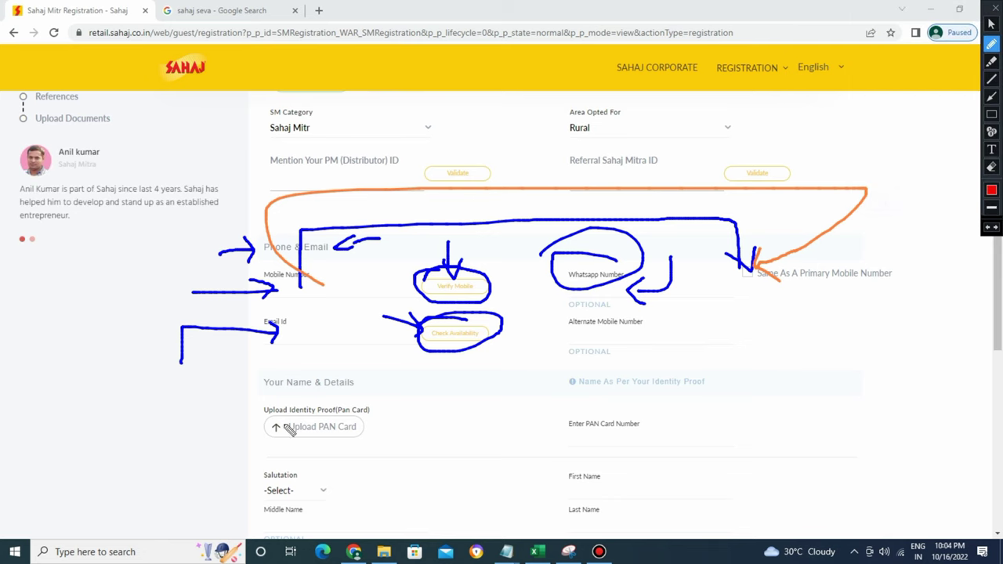
{"action": "left_click_drag", "start_coordinate": [247, 389], "coordinate": [364, 389]}
{"action": "mouse_move", "coordinate": [245, 387]}
{"action": "left_mouse_down"}
{"action": "mouse_move", "coordinate": [363, 375]}
{"action": "mouse_move", "coordinate": [363, 391]}
{"action": "left_mouse_up"}
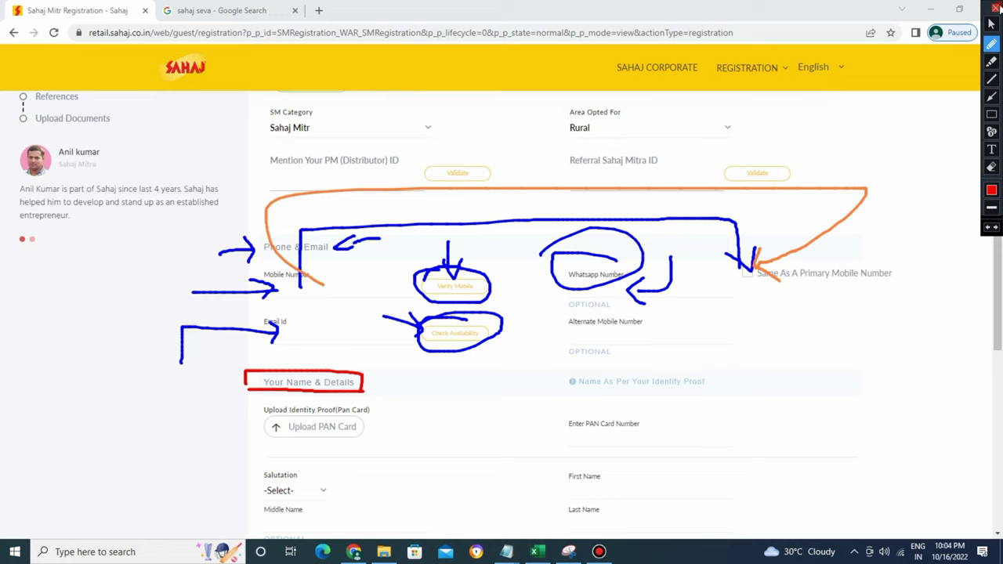
{"action": "left_click", "coordinate": [994, 9]}
Try to upload a PAN card as identity proof under Your Name & Details.
{"action": "scroll", "coordinate": [687, 318], "scroll_direction": "down", "scroll_amount": 3}
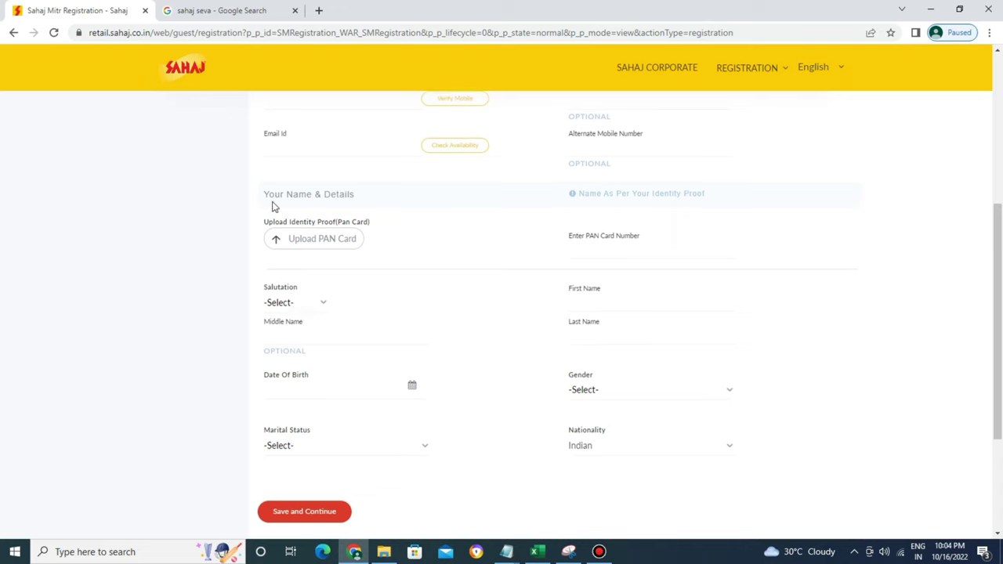
{"action": "left_click_drag", "start_coordinate": [251, 199], "coordinate": [275, 258]}
{"action": "left_click", "coordinate": [236, 240]}
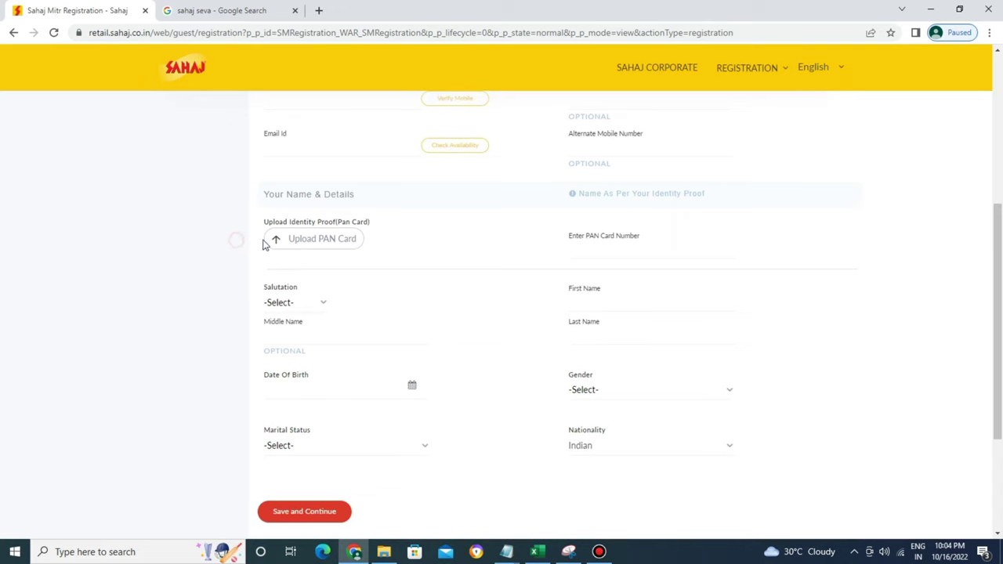
{"action": "left_click", "coordinate": [325, 240]}
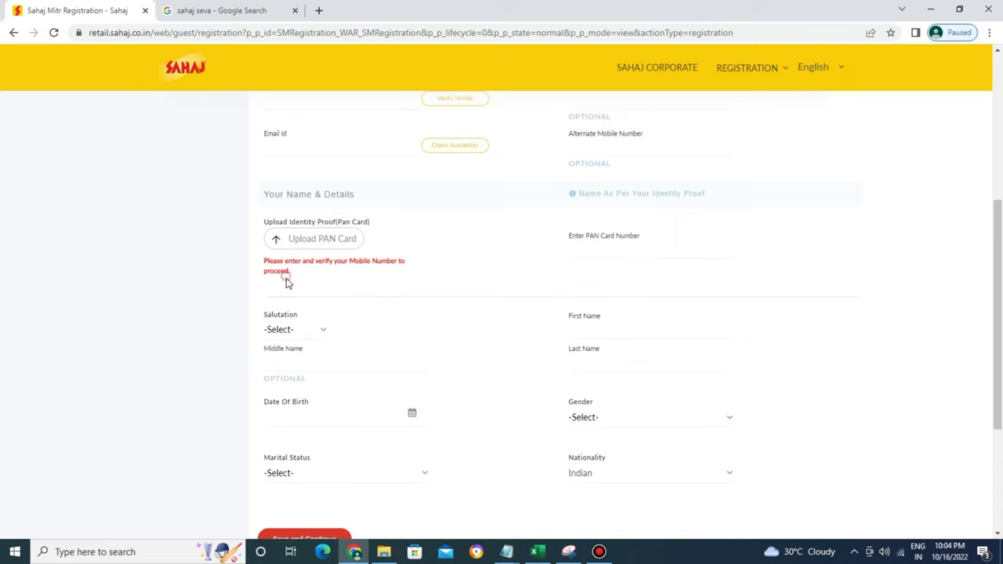
{"action": "left_click", "coordinate": [323, 235]}
Point out Enter PAN Card Number and highlight the mobile verification message under the PAN card upload.
{"action": "scroll", "coordinate": [557, 244], "scroll_direction": "down", "scroll_amount": 1}
{"action": "left_click", "coordinate": [577, 180]}
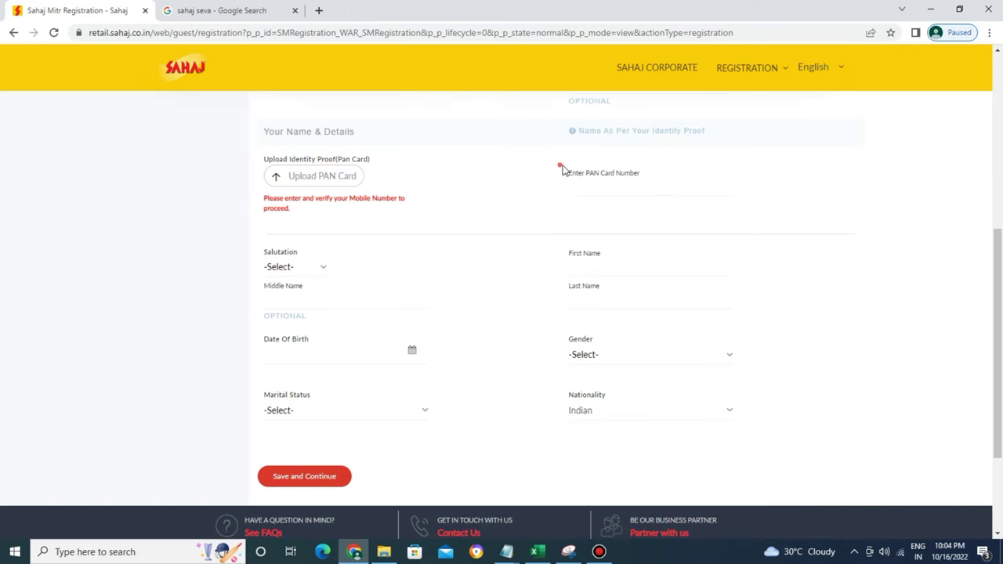
{"action": "left_click", "coordinate": [647, 174]}
{"action": "left_click_drag", "start_coordinate": [265, 196], "coordinate": [291, 211]}
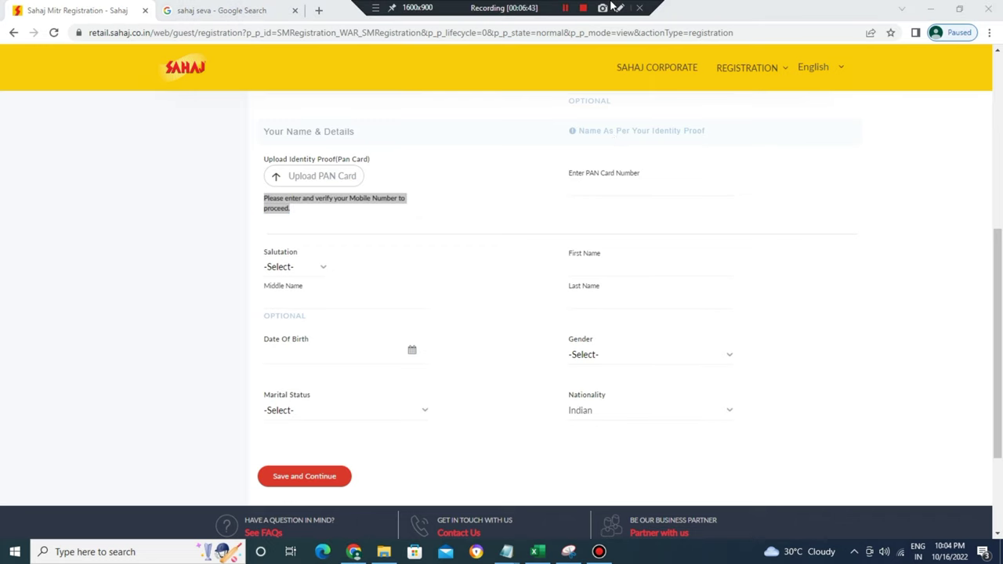
Draw red arrows to Upload PAN Card, from there to Enter PAN Card Number, and to Salutation, and leave drawing mode.
{"action": "left_click", "coordinate": [619, 8]}
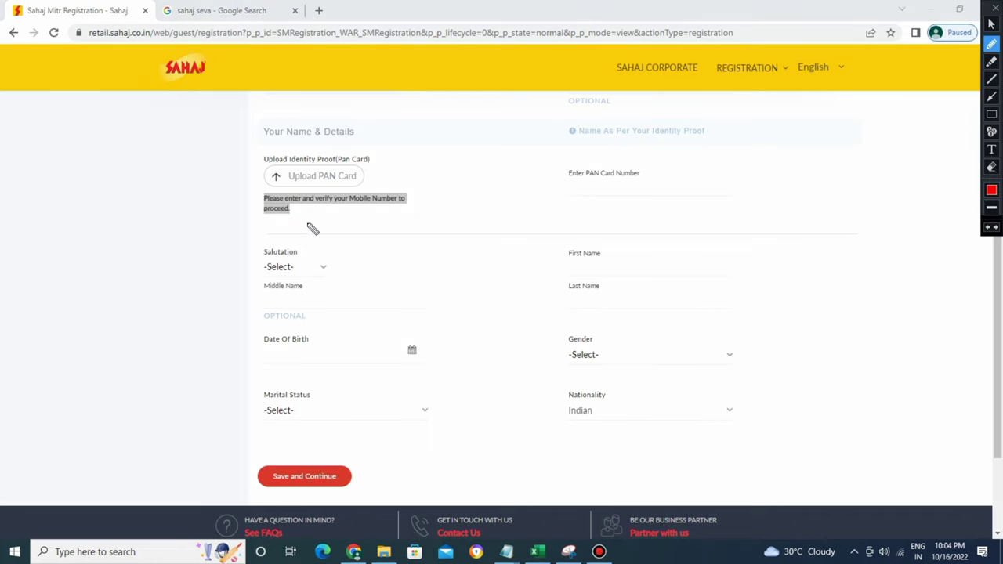
{"action": "mouse_move", "coordinate": [166, 233]}
{"action": "left_mouse_down"}
{"action": "mouse_move", "coordinate": [219, 174]}
{"action": "mouse_move", "coordinate": [243, 174]}
{"action": "mouse_move", "coordinate": [231, 184]}
{"action": "left_mouse_up"}
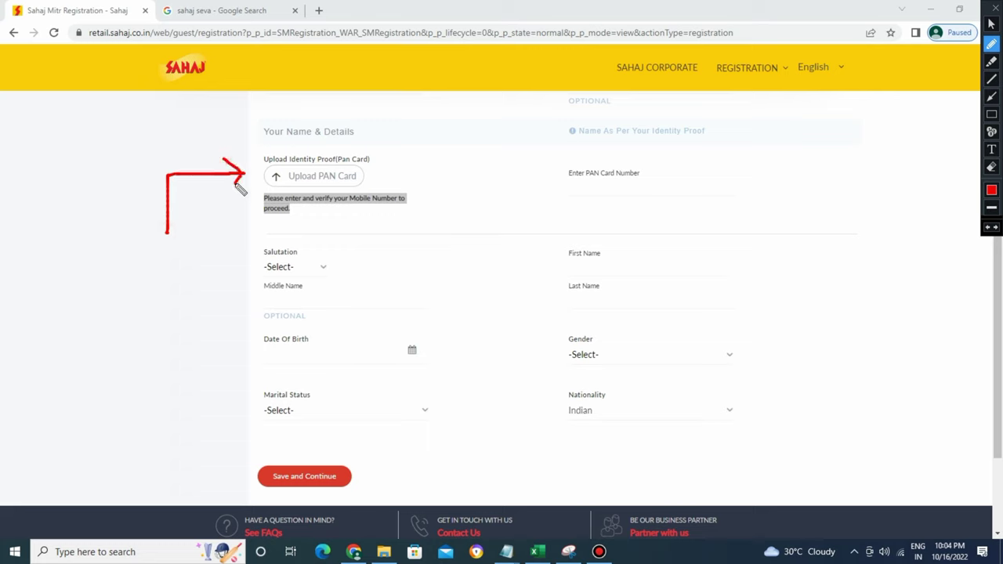
{"action": "mouse_move", "coordinate": [367, 177]}
{"action": "left_mouse_down"}
{"action": "mouse_move", "coordinate": [574, 190]}
{"action": "mouse_move", "coordinate": [553, 197]}
{"action": "left_mouse_up"}
{"action": "mouse_move", "coordinate": [178, 290]}
{"action": "left_mouse_down"}
{"action": "mouse_move", "coordinate": [309, 246]}
{"action": "mouse_move", "coordinate": [311, 257]}
{"action": "mouse_move", "coordinate": [350, 250]}
{"action": "left_mouse_up"}
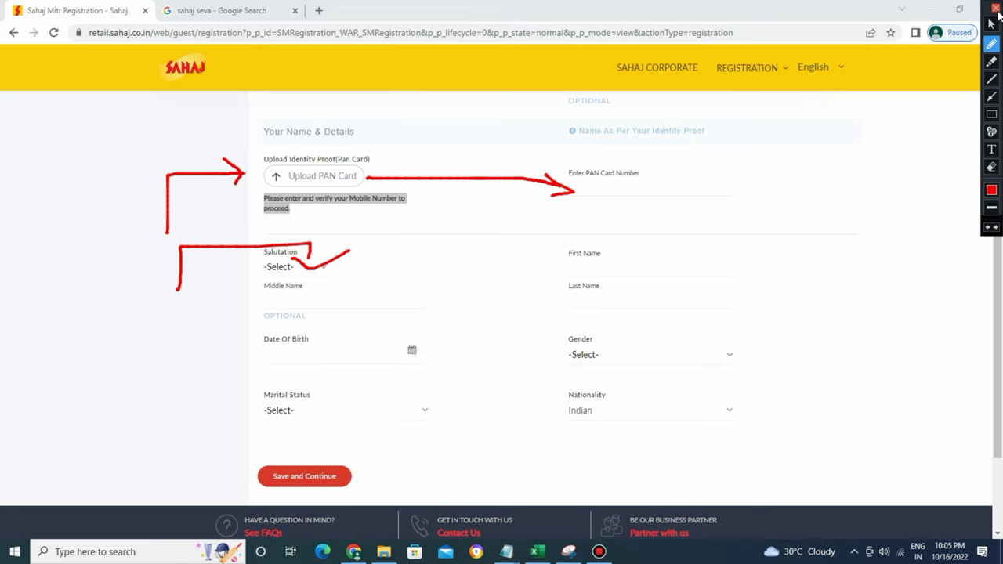
{"action": "left_click", "coordinate": [998, 11]}
Set the Salutation under Your Name & Details to Mr.
{"action": "left_click", "coordinate": [294, 270]}
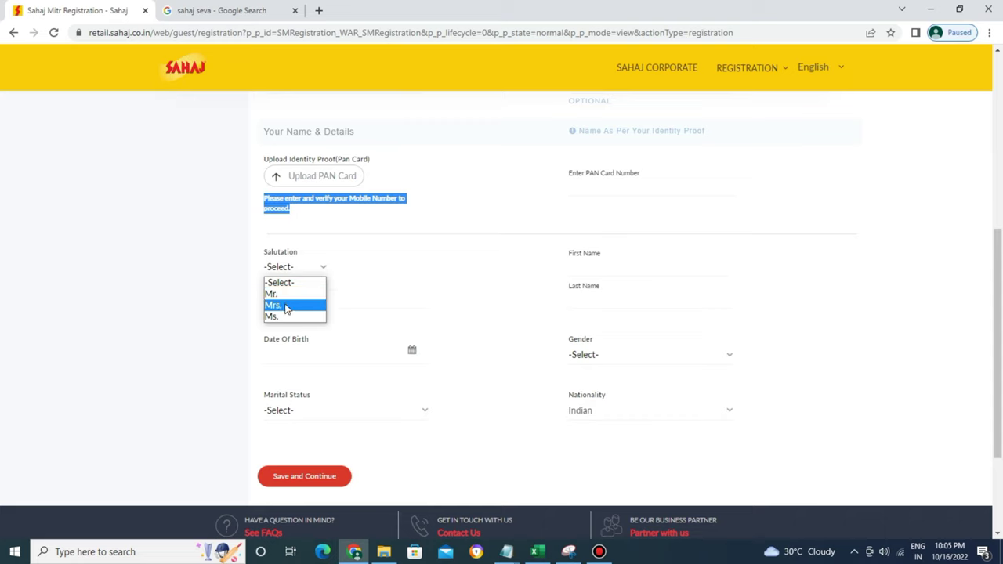
{"action": "left_click", "coordinate": [280, 294]}
{"action": "left_click", "coordinate": [192, 264]}
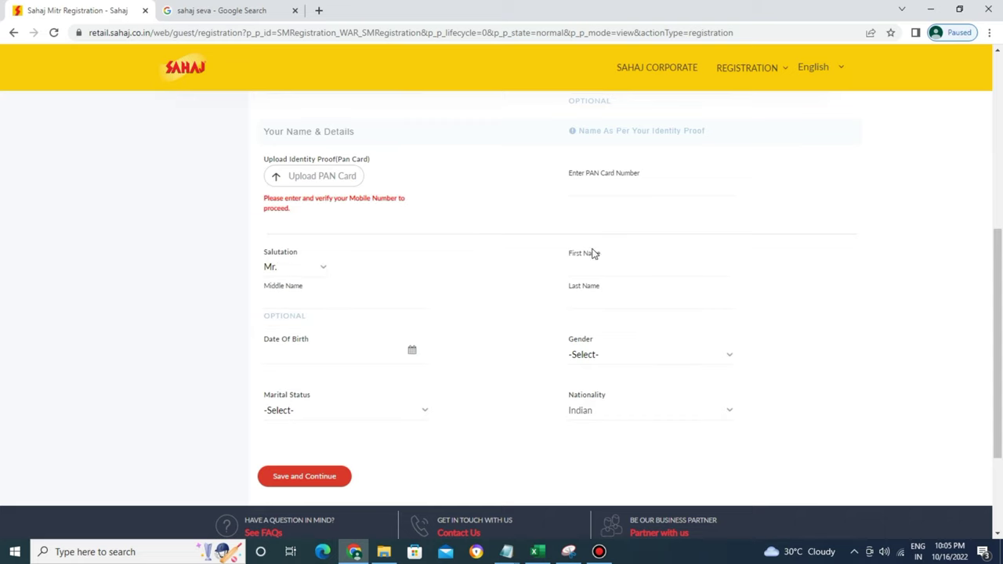
Keep red as the drawing colour and outline First Name, Last Name and Middle Name with rectangles.
{"action": "left_click", "coordinate": [619, 8]}
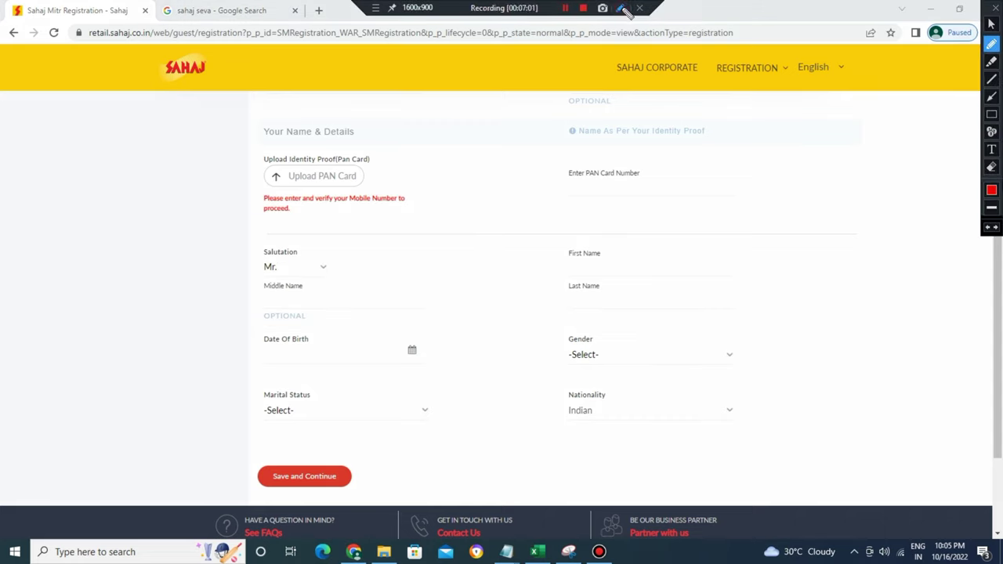
{"action": "left_click", "coordinate": [992, 190]}
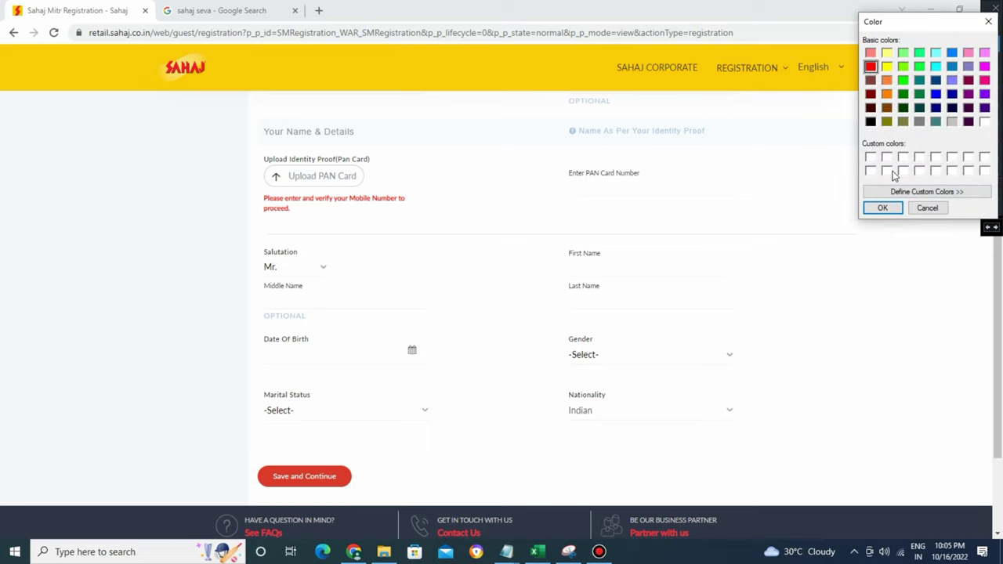
{"action": "left_click", "coordinate": [882, 208]}
{"action": "left_click", "coordinate": [992, 114]}
{"action": "mouse_move", "coordinate": [547, 242]}
{"action": "left_mouse_down"}
{"action": "mouse_move", "coordinate": [559, 258]}
{"action": "mouse_move", "coordinate": [732, 271]}
{"action": "left_mouse_up"}
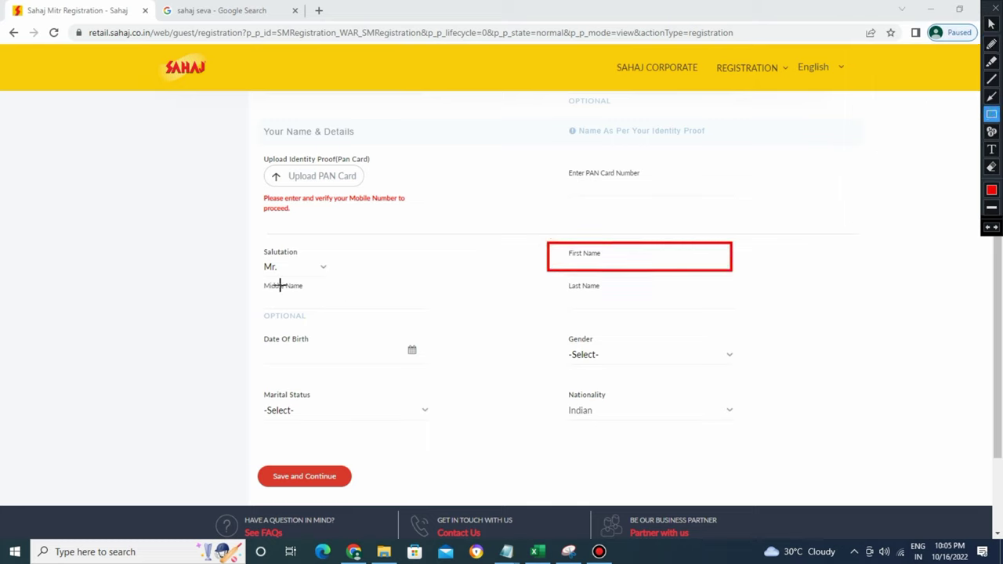
{"action": "left_click_drag", "start_coordinate": [558, 282], "coordinate": [702, 300]}
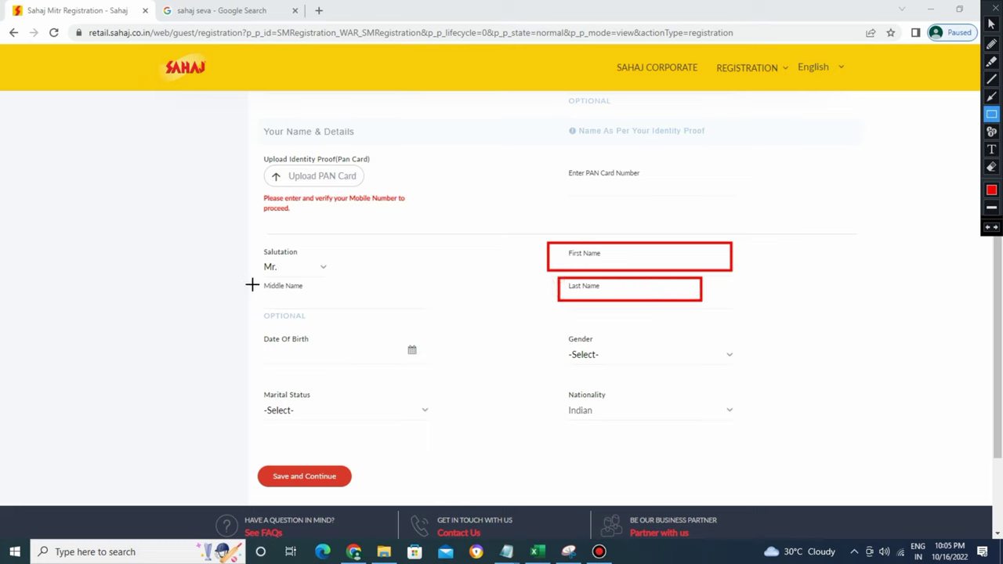
{"action": "left_click_drag", "start_coordinate": [247, 283], "coordinate": [431, 308]}
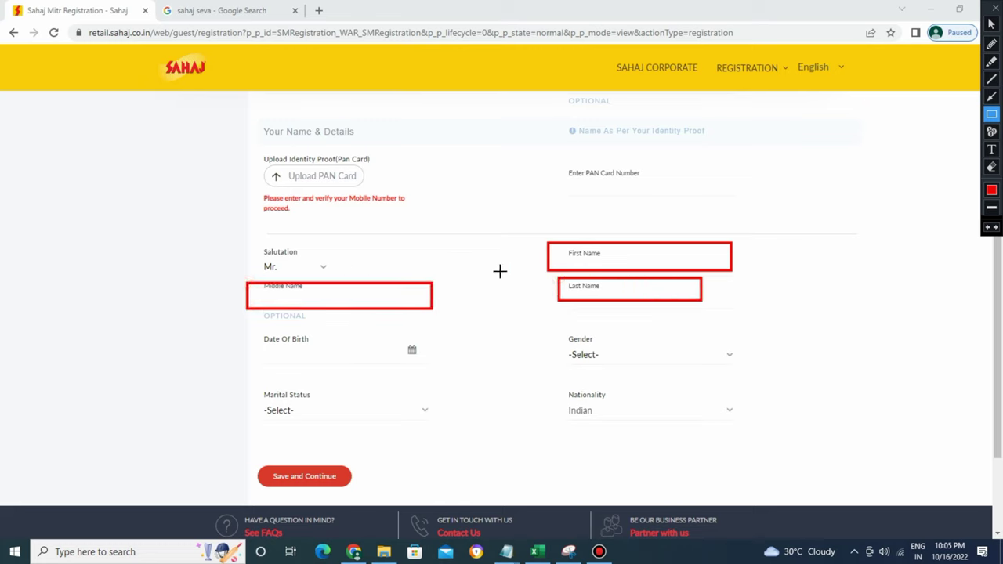
Scribble freehand red sample entries inside the First, Middle and Last Name rectangles, cross over Middle Name, and leave drawing mode.
{"action": "left_click", "coordinate": [991, 45]}
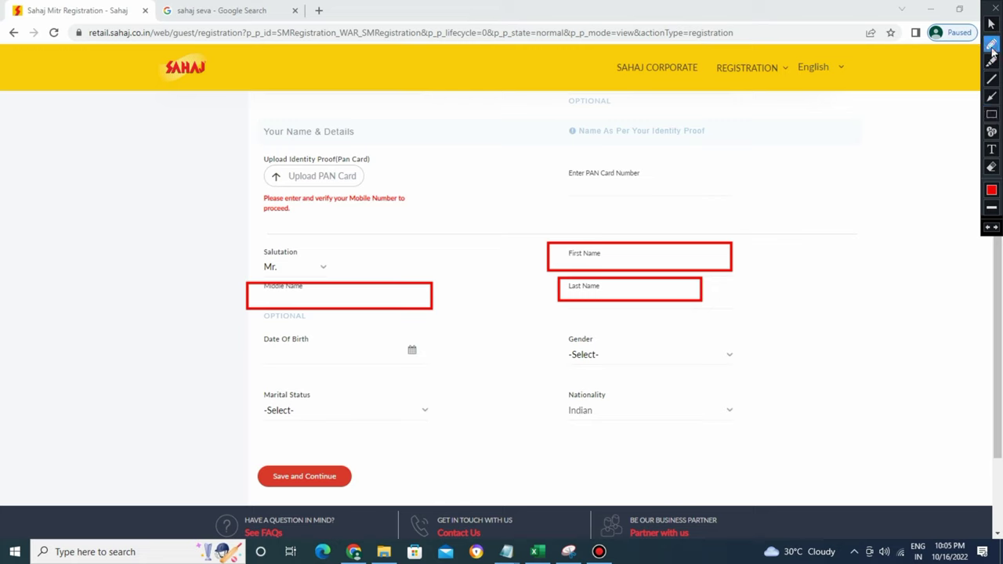
{"action": "mouse_move", "coordinate": [619, 257]}
{"action": "left_mouse_down"}
{"action": "mouse_move", "coordinate": [635, 258]}
{"action": "mouse_move", "coordinate": [627, 256]}
{"action": "left_mouse_up"}
{"action": "mouse_move", "coordinate": [333, 302]}
{"action": "left_mouse_down"}
{"action": "mouse_move", "coordinate": [349, 291]}
{"action": "mouse_move", "coordinate": [359, 304]}
{"action": "mouse_move", "coordinate": [375, 273]}
{"action": "left_mouse_up"}
{"action": "mouse_move", "coordinate": [630, 290]}
{"action": "left_mouse_down"}
{"action": "mouse_move", "coordinate": [641, 299]}
{"action": "mouse_move", "coordinate": [647, 286]}
{"action": "left_mouse_up"}
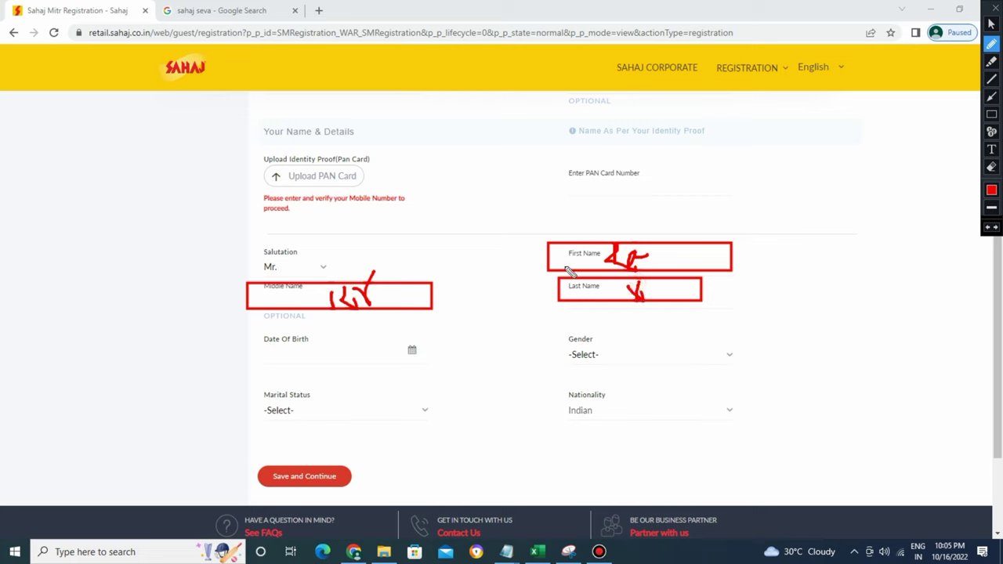
{"action": "mouse_move", "coordinate": [673, 243]}
{"action": "left_mouse_down"}
{"action": "mouse_move", "coordinate": [706, 270]}
{"action": "mouse_move", "coordinate": [664, 296]}
{"action": "mouse_move", "coordinate": [687, 298]}
{"action": "left_mouse_up"}
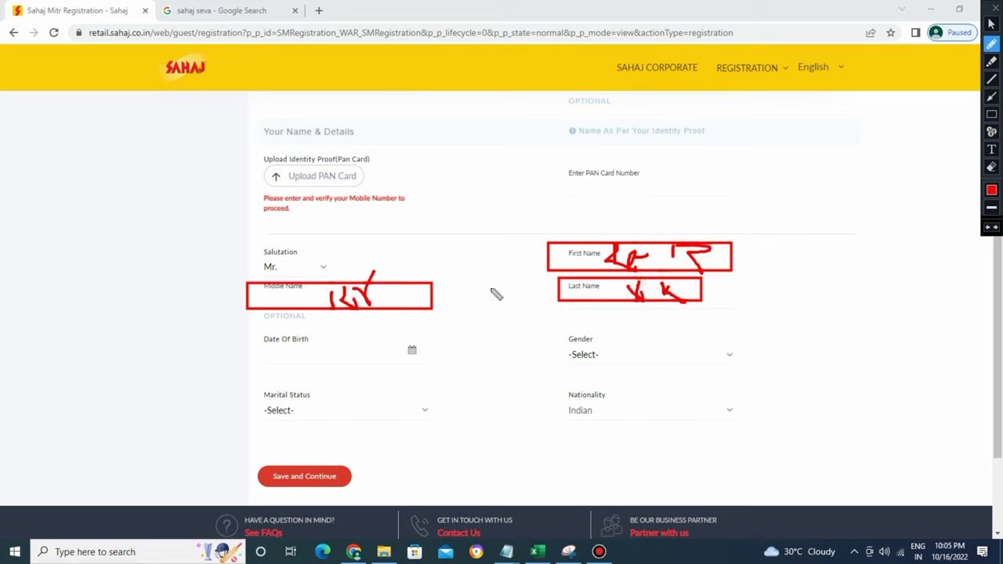
{"action": "left_click_drag", "start_coordinate": [308, 287], "coordinate": [335, 304]}
{"action": "left_click_drag", "start_coordinate": [309, 306], "coordinate": [331, 286]}
{"action": "left_click", "coordinate": [996, 7]}
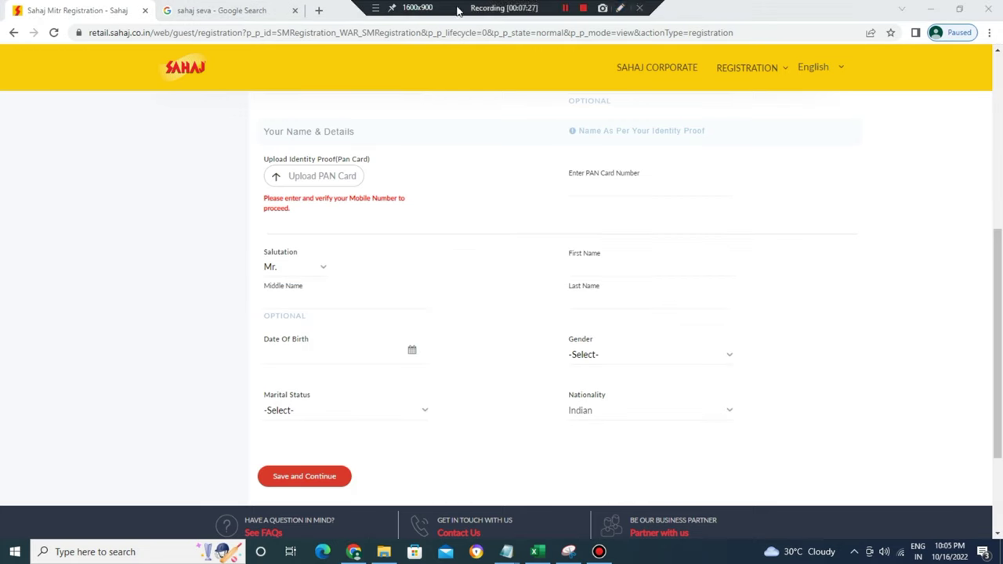
Outline Date Of Birth, its calendar icon, Gender and Marital Status with red rectangles, and leave drawing mode.
{"action": "left_click", "coordinate": [643, 8]}
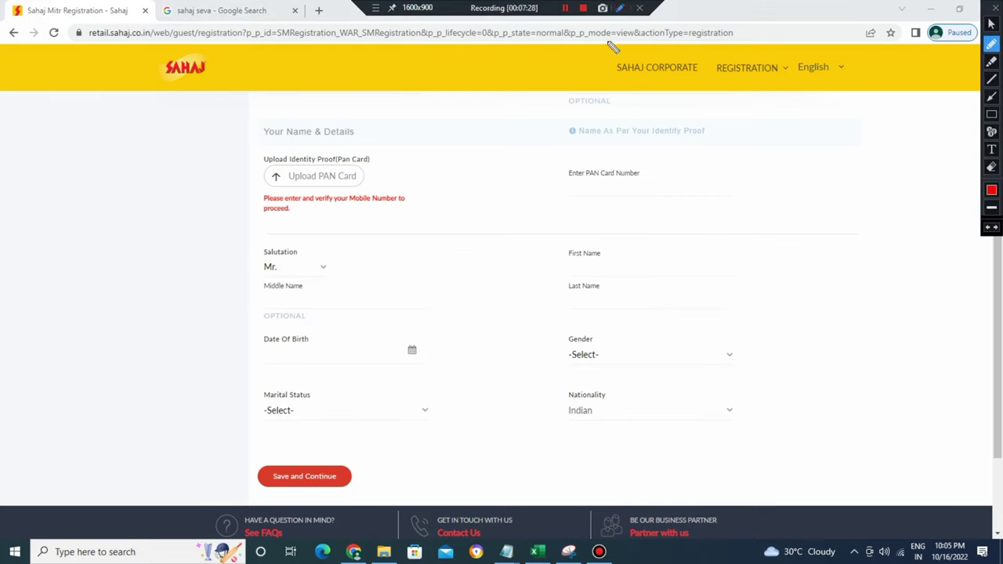
{"action": "left_click", "coordinate": [991, 114]}
{"action": "left_click_drag", "start_coordinate": [402, 343], "coordinate": [427, 359]}
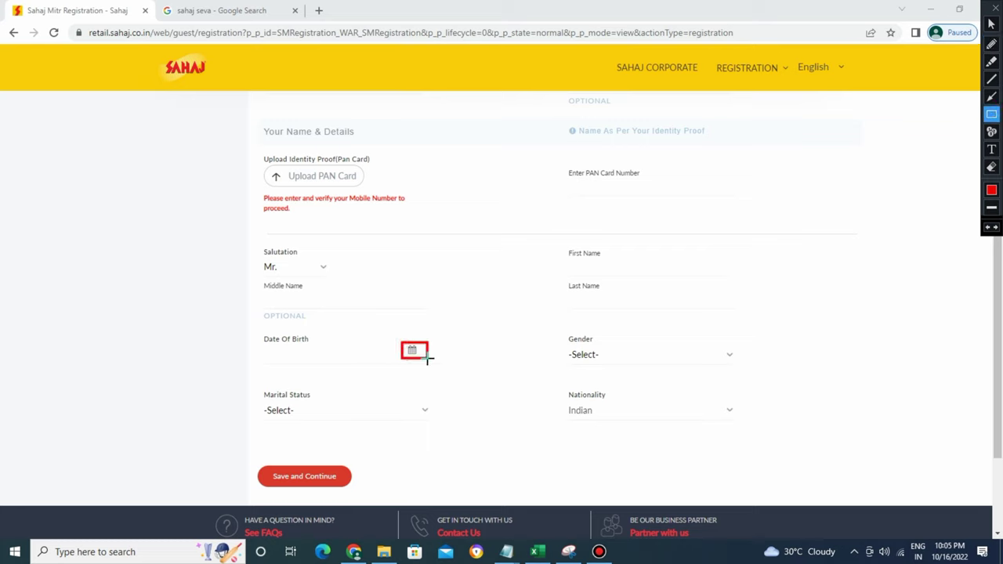
{"action": "left_click_drag", "start_coordinate": [236, 339], "coordinate": [336, 360]}
{"action": "mouse_move", "coordinate": [561, 335]}
{"action": "left_mouse_down"}
{"action": "mouse_move", "coordinate": [606, 344]}
{"action": "mouse_move", "coordinate": [576, 354]}
{"action": "mouse_move", "coordinate": [627, 362]}
{"action": "left_mouse_up"}
{"action": "left_click_drag", "start_coordinate": [319, 388], "coordinate": [255, 402]}
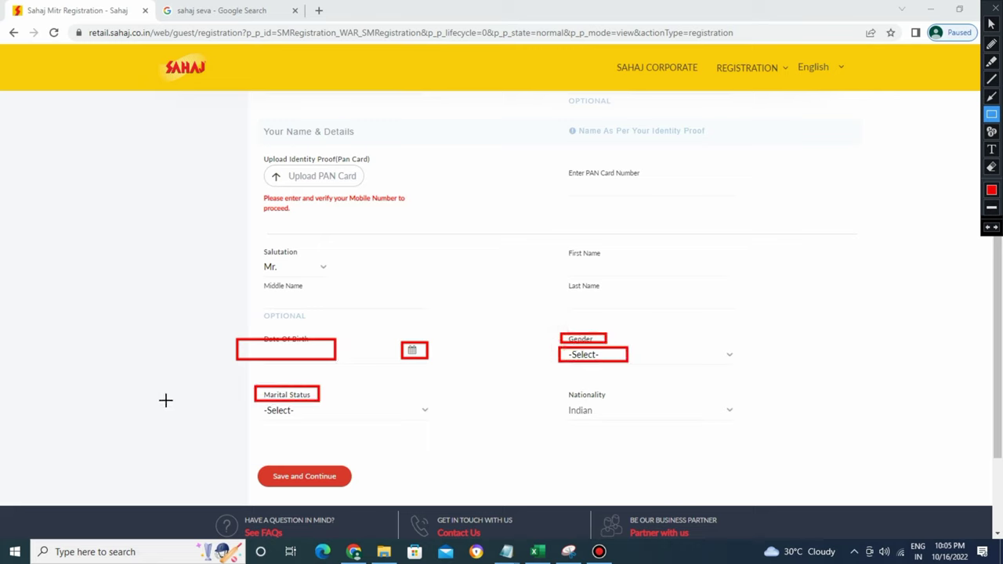
{"action": "left_click_drag", "start_coordinate": [246, 381], "coordinate": [332, 406]}
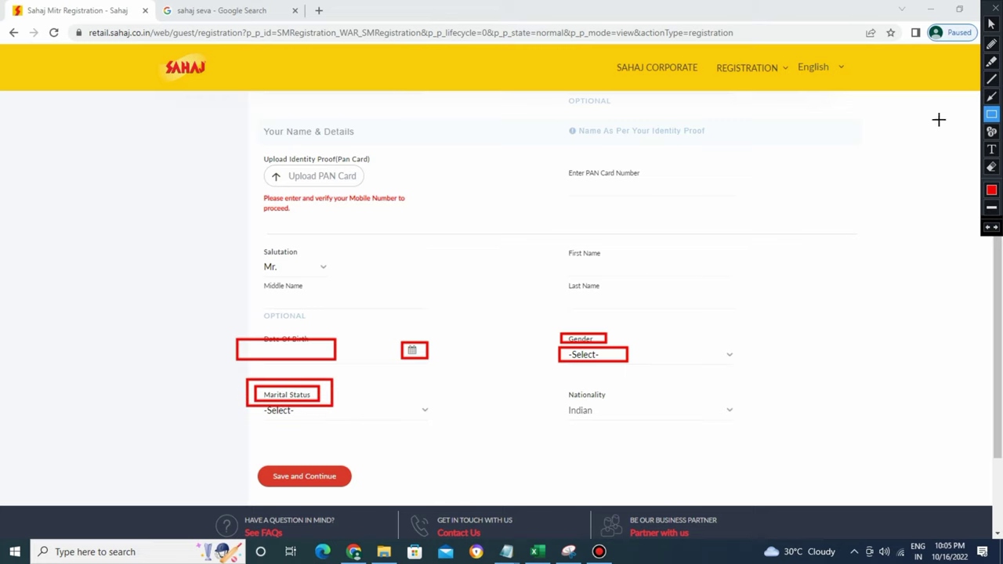
{"action": "left_click", "coordinate": [996, 7]}
Review the Marital Status options and set the status to Single.
{"action": "left_click", "coordinate": [293, 414]}
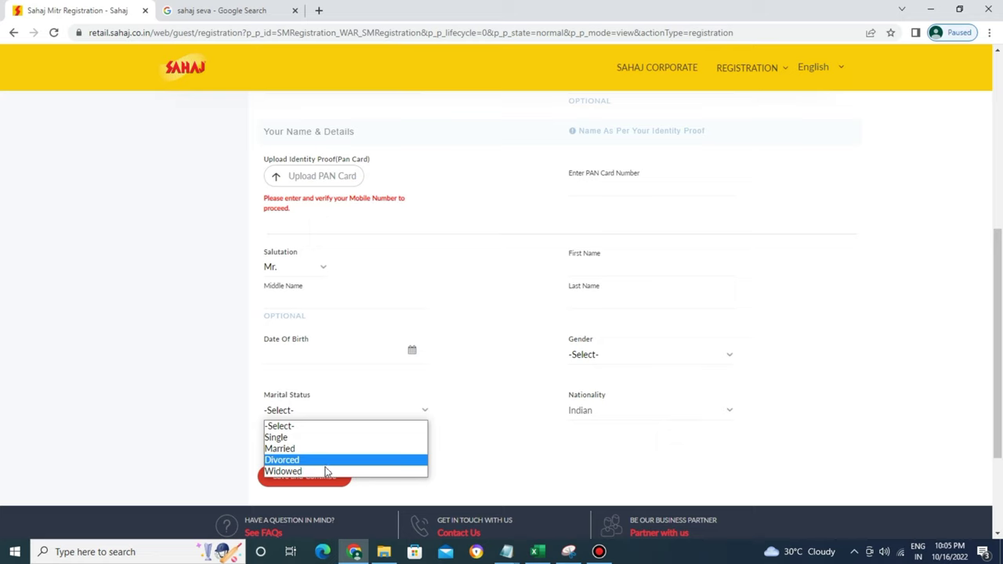
{"action": "left_click", "coordinate": [220, 421]}
{"action": "left_click", "coordinate": [279, 409]}
{"action": "left_click", "coordinate": [278, 437]}
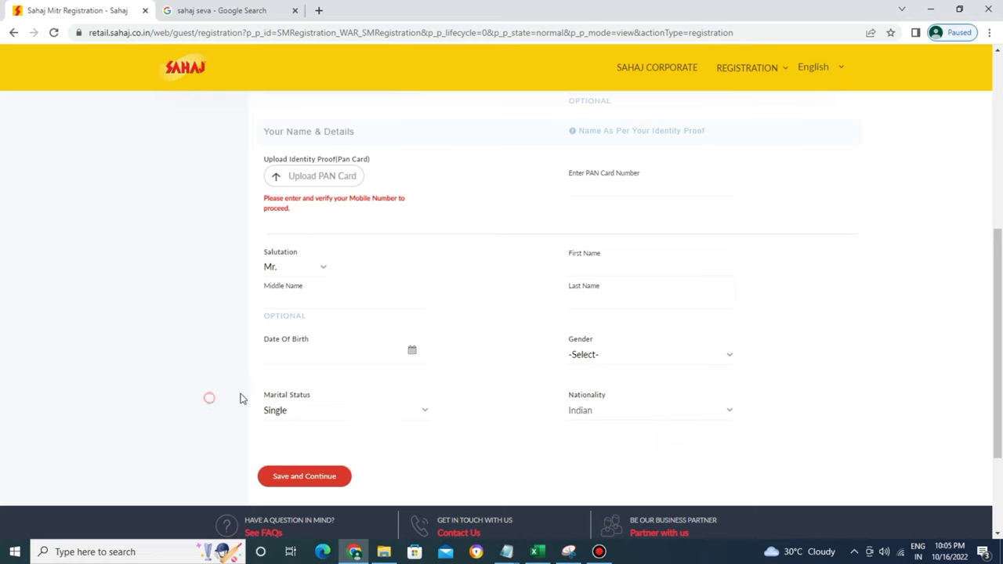
Highlight the Nationality label and try to save the registration form and continue.
{"action": "left_click_drag", "start_coordinate": [563, 397], "coordinate": [628, 398]}
{"action": "left_click", "coordinate": [558, 410]}
{"action": "scroll", "coordinate": [290, 489], "scroll_direction": "down", "scroll_amount": 2}
{"action": "left_click", "coordinate": [304, 326]}
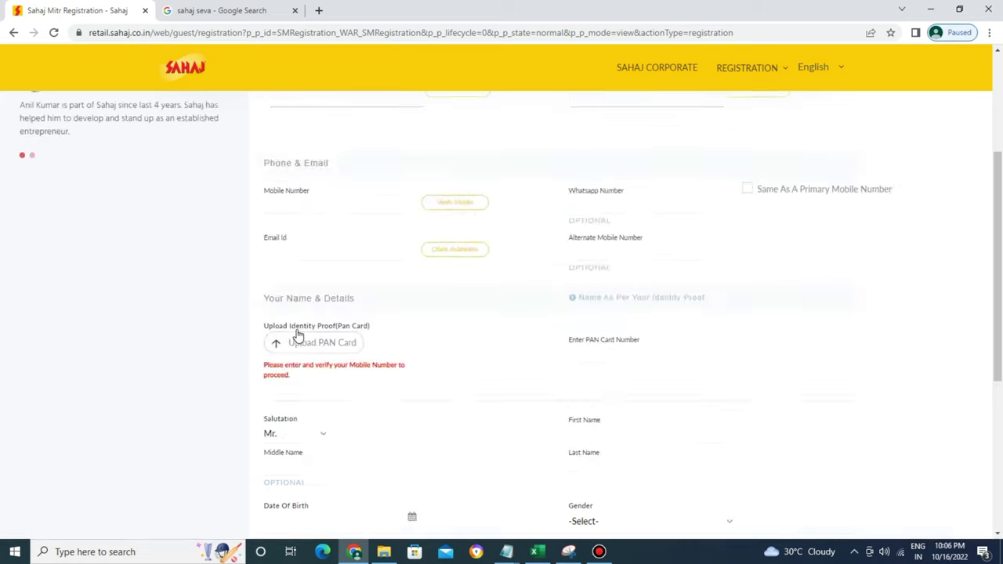
Draw red arrows from Personal Details to Bank Details and SM Category, one to Referral Sahaj Mitra ID, and another beside the Area Opted For section.
{"action": "mouse_move", "coordinate": [568, 6]}
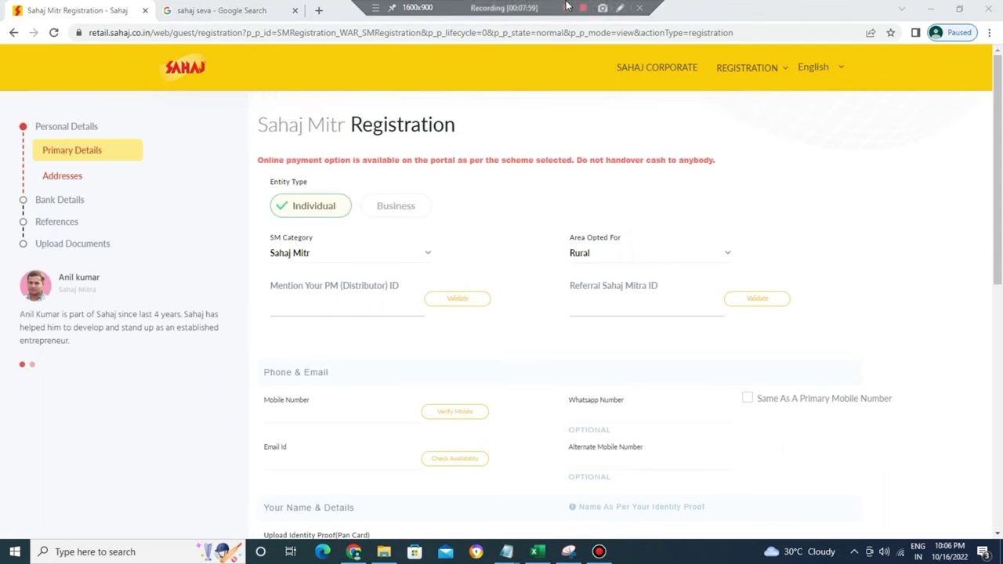
{"action": "left_click", "coordinate": [621, 7]}
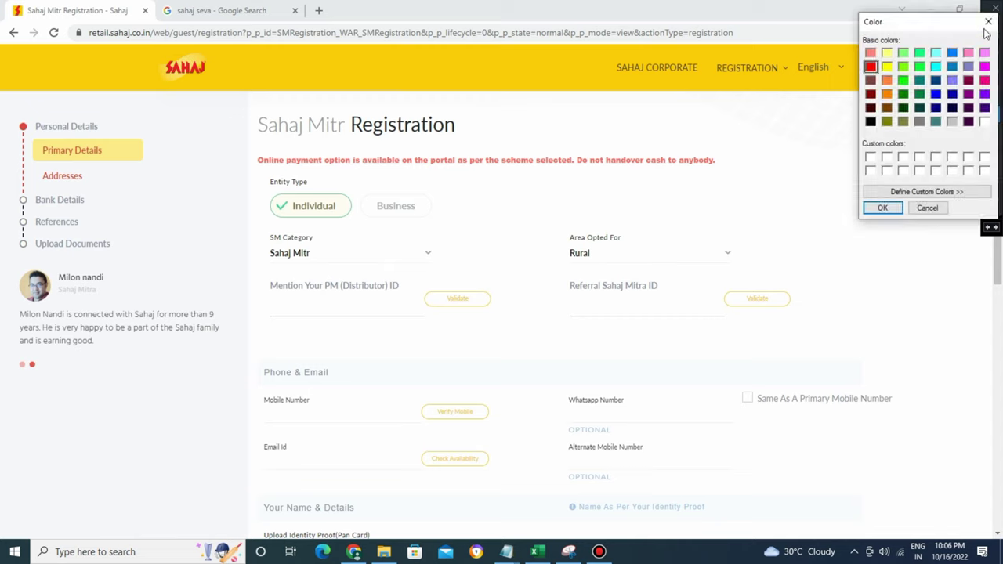
{"action": "left_click", "coordinate": [987, 24]}
{"action": "left_click", "coordinate": [991, 43]}
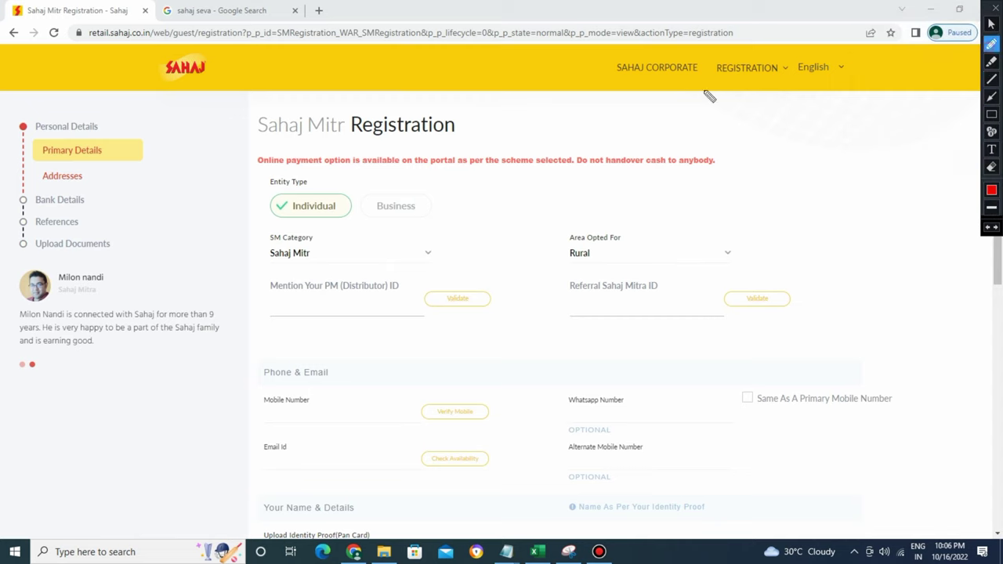
{"action": "left_click_drag", "start_coordinate": [139, 185], "coordinate": [84, 202]}
{"action": "mouse_move", "coordinate": [167, 196]}
{"action": "left_mouse_down"}
{"action": "mouse_move", "coordinate": [159, 129]}
{"action": "mouse_move", "coordinate": [310, 239]}
{"action": "left_mouse_up"}
{"action": "mouse_move", "coordinate": [258, 210]}
{"action": "left_mouse_down"}
{"action": "mouse_move", "coordinate": [307, 243]}
{"action": "mouse_move", "coordinate": [329, 211]}
{"action": "left_mouse_up"}
{"action": "mouse_move", "coordinate": [417, 210]}
{"action": "left_mouse_down"}
{"action": "mouse_move", "coordinate": [410, 174]}
{"action": "mouse_move", "coordinate": [650, 278]}
{"action": "left_mouse_up"}
{"action": "mouse_move", "coordinate": [611, 243]}
{"action": "left_mouse_down"}
{"action": "mouse_move", "coordinate": [651, 278]}
{"action": "mouse_move", "coordinate": [672, 254]}
{"action": "left_mouse_up"}
{"action": "mouse_move", "coordinate": [767, 166]}
{"action": "left_mouse_down"}
{"action": "mouse_move", "coordinate": [784, 166]}
{"action": "mouse_move", "coordinate": [833, 284]}
{"action": "left_mouse_up"}
{"action": "mouse_move", "coordinate": [815, 251]}
{"action": "left_mouse_down"}
{"action": "mouse_move", "coordinate": [861, 262]}
{"action": "mouse_move", "coordinate": [865, 248]}
{"action": "left_mouse_up"}
Draw red arrows to Verify Mobile, Whatsapp Number and Same As A Primary Mobile Number under Phone & Email.
{"action": "left_click_drag", "start_coordinate": [200, 354], "coordinate": [464, 418]}
{"action": "left_click_drag", "start_coordinate": [433, 389], "coordinate": [498, 386]}
{"action": "mouse_move", "coordinate": [530, 331]}
{"action": "left_mouse_down"}
{"action": "mouse_move", "coordinate": [684, 321]}
{"action": "mouse_move", "coordinate": [696, 405]}
{"action": "left_mouse_up"}
{"action": "mouse_move", "coordinate": [662, 396]}
{"action": "left_mouse_down"}
{"action": "mouse_move", "coordinate": [676, 401]}
{"action": "mouse_move", "coordinate": [730, 380]}
{"action": "mouse_move", "coordinate": [907, 384]}
{"action": "mouse_move", "coordinate": [914, 361]}
{"action": "left_mouse_up"}
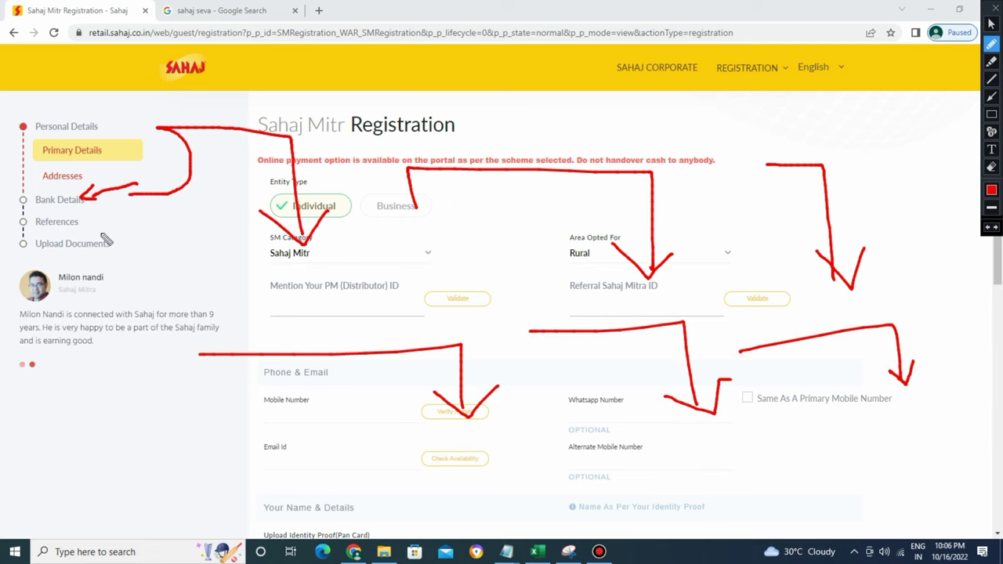
Draw red arrows to References and Upload Documents in the registration stage list, and leave drawing mode.
{"action": "left_click_drag", "start_coordinate": [161, 222], "coordinate": [82, 222]}
{"action": "mouse_move", "coordinate": [102, 210]}
{"action": "left_mouse_down"}
{"action": "mouse_move", "coordinate": [83, 221]}
{"action": "mouse_move", "coordinate": [102, 232]}
{"action": "left_mouse_up"}
{"action": "left_click_drag", "start_coordinate": [153, 252], "coordinate": [182, 251]}
{"action": "left_click_drag", "start_coordinate": [114, 256], "coordinate": [111, 252]}
{"action": "mouse_move", "coordinate": [133, 238]}
{"action": "left_mouse_down"}
{"action": "mouse_move", "coordinate": [110, 252]}
{"action": "mouse_move", "coordinate": [138, 276]}
{"action": "left_mouse_up"}
{"action": "mouse_move", "coordinate": [72, 340]}
{"action": "left_mouse_down"}
{"action": "mouse_move", "coordinate": [52, 254]}
{"action": "mouse_move", "coordinate": [100, 278]}
{"action": "left_mouse_up"}
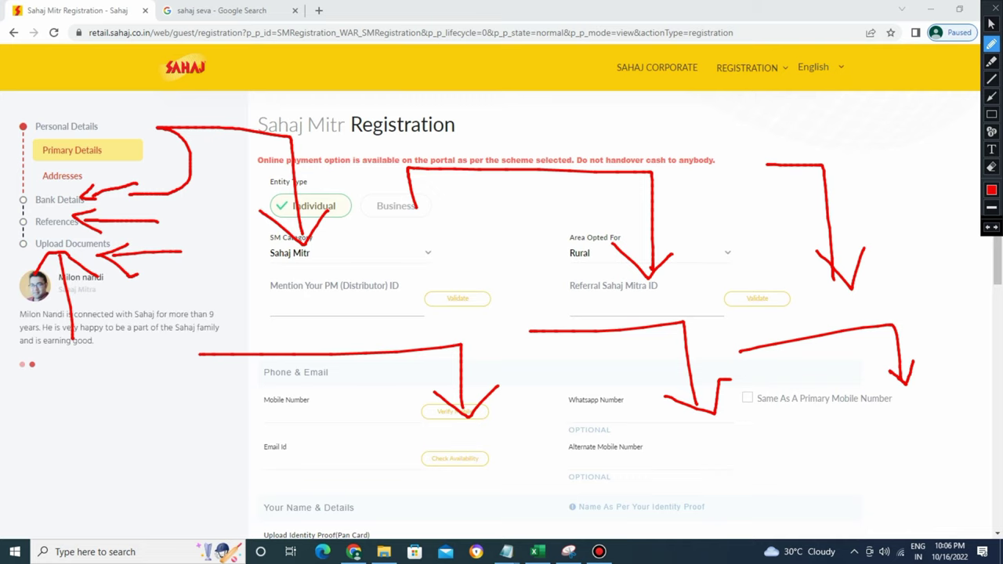
{"action": "left_click", "coordinate": [995, 7]}
Open the Know Registration status page of the portal and go from there to the Contact Us page.
{"action": "left_click", "coordinate": [736, 71]}
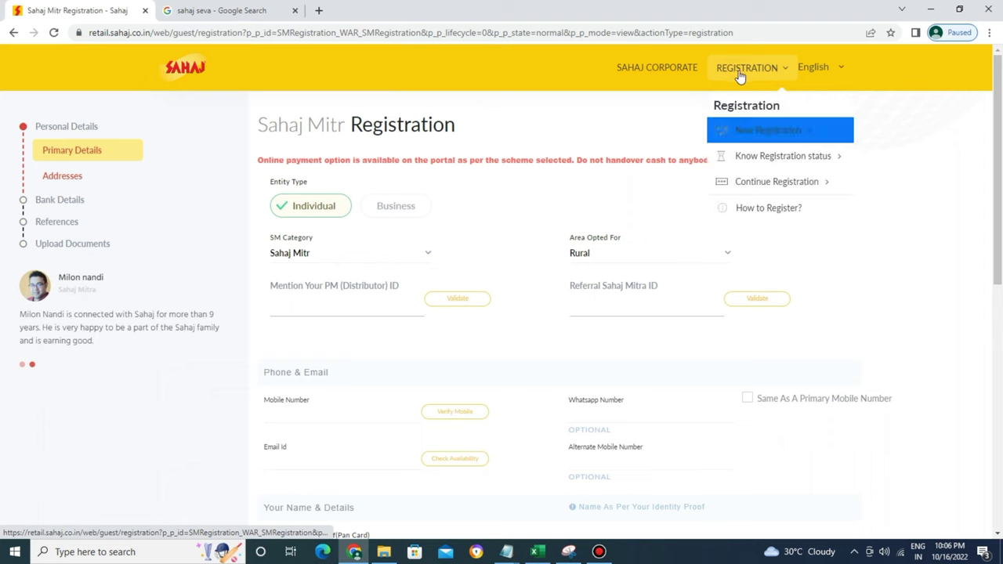
{"action": "left_click", "coordinate": [819, 158]}
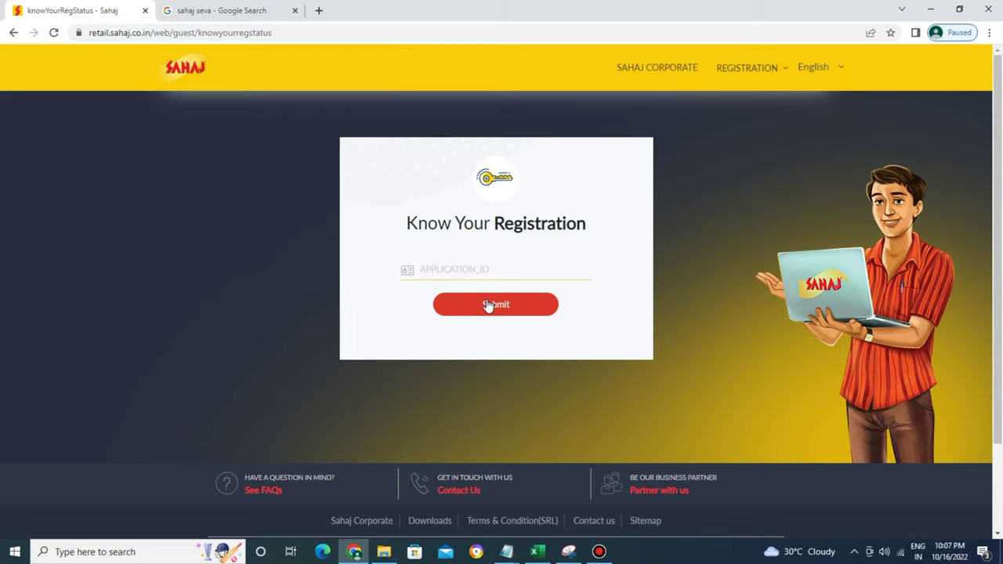
{"action": "left_click", "coordinate": [463, 491]}
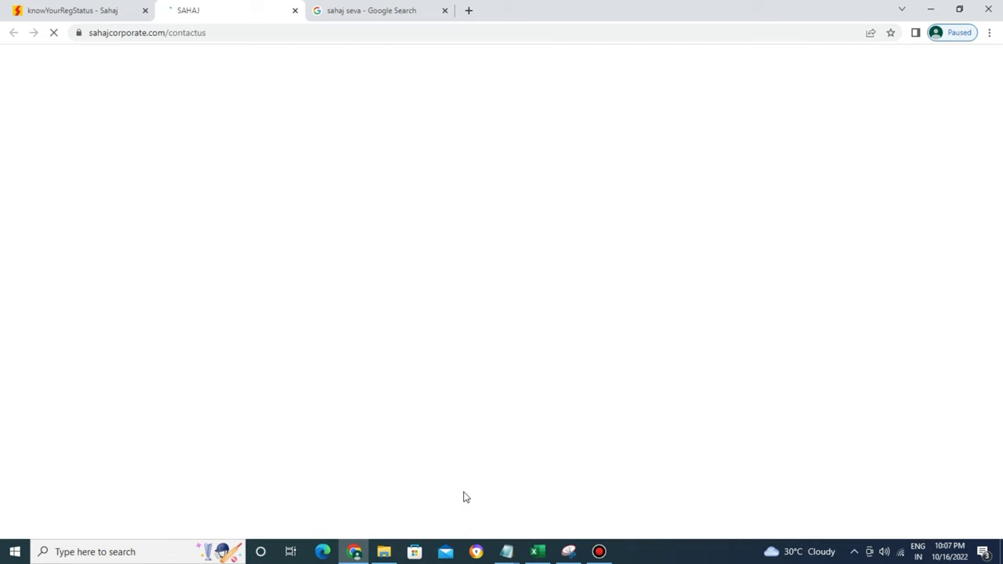